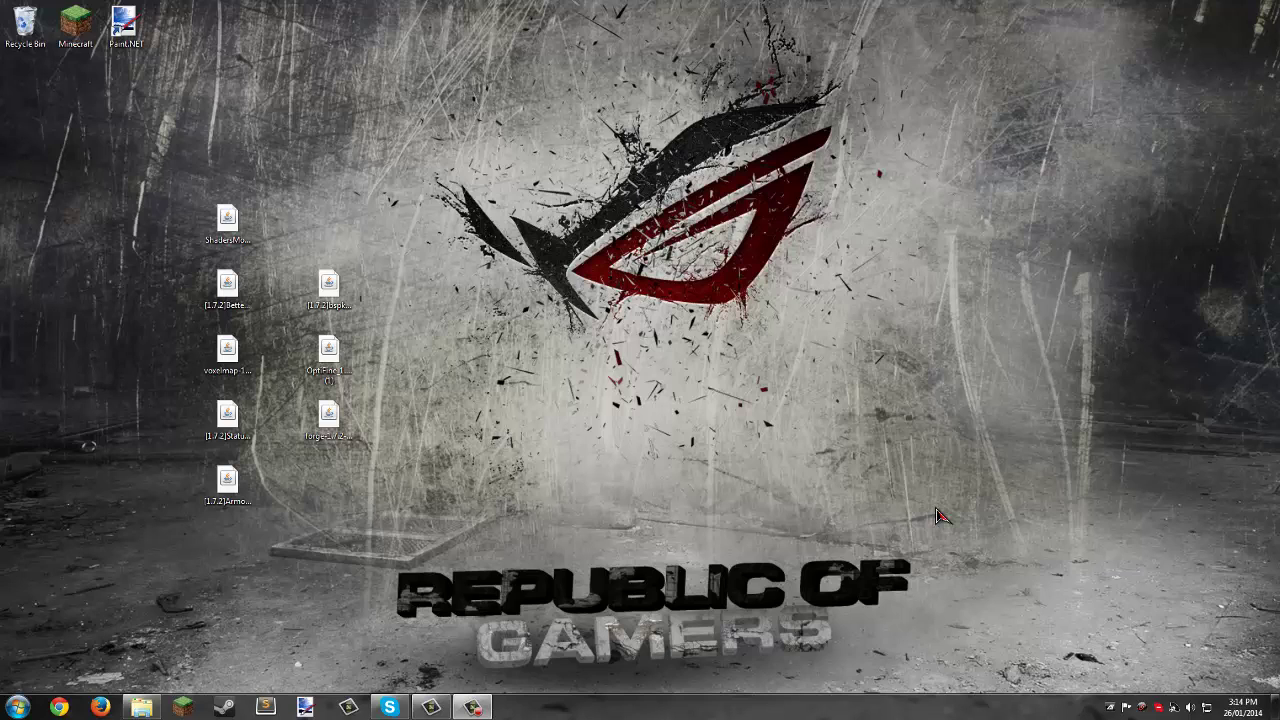
Arrange the OptiFine, Forge and [1.7.2]bspk files in a second column directly beside the other mod files on the desktop
{"action": "left_click_drag", "start_coordinate": [172, 197], "coordinate": [266, 510]}
{"action": "left_click", "coordinate": [121, 282]}
{"action": "left_click_drag", "start_coordinate": [178, 198], "coordinate": [266, 522]}
{"action": "left_click", "coordinate": [285, 540]}
{"action": "left_click_drag", "start_coordinate": [404, 494], "coordinate": [279, 491]}
{"action": "left_click", "coordinate": [445, 346]}
{"action": "left_click", "coordinate": [222, 428]}
{"action": "left_click_drag", "start_coordinate": [333, 432], "coordinate": [284, 262]}
{"action": "left_click_drag", "start_coordinate": [373, 350], "coordinate": [300, 360]}
{"action": "left_click", "coordinate": [355, 368]}
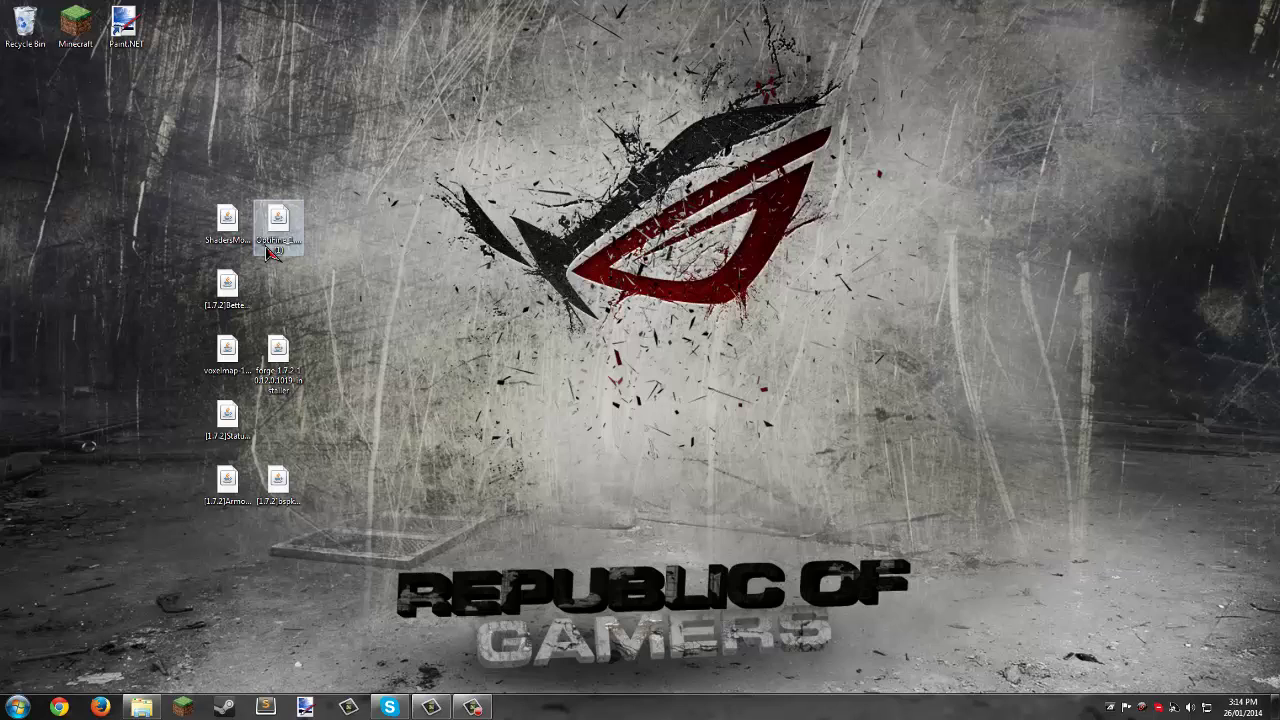
{"action": "left_click", "coordinate": [238, 440]}
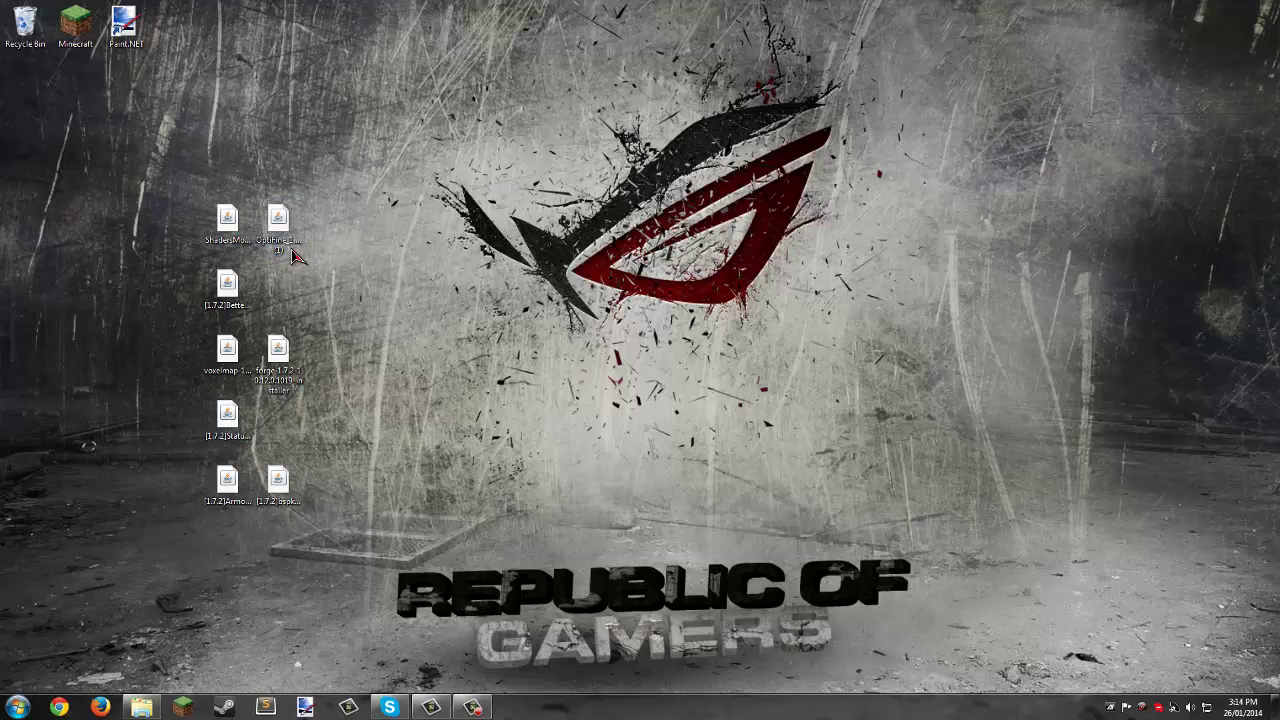
{"action": "left_click", "coordinate": [280, 362]}
{"action": "left_click", "coordinate": [354, 370]}
Open the Roaming application data folder by running %appdata%
{"action": "key", "text": "super+r"}
{"action": "left_click", "coordinate": [151, 607]}
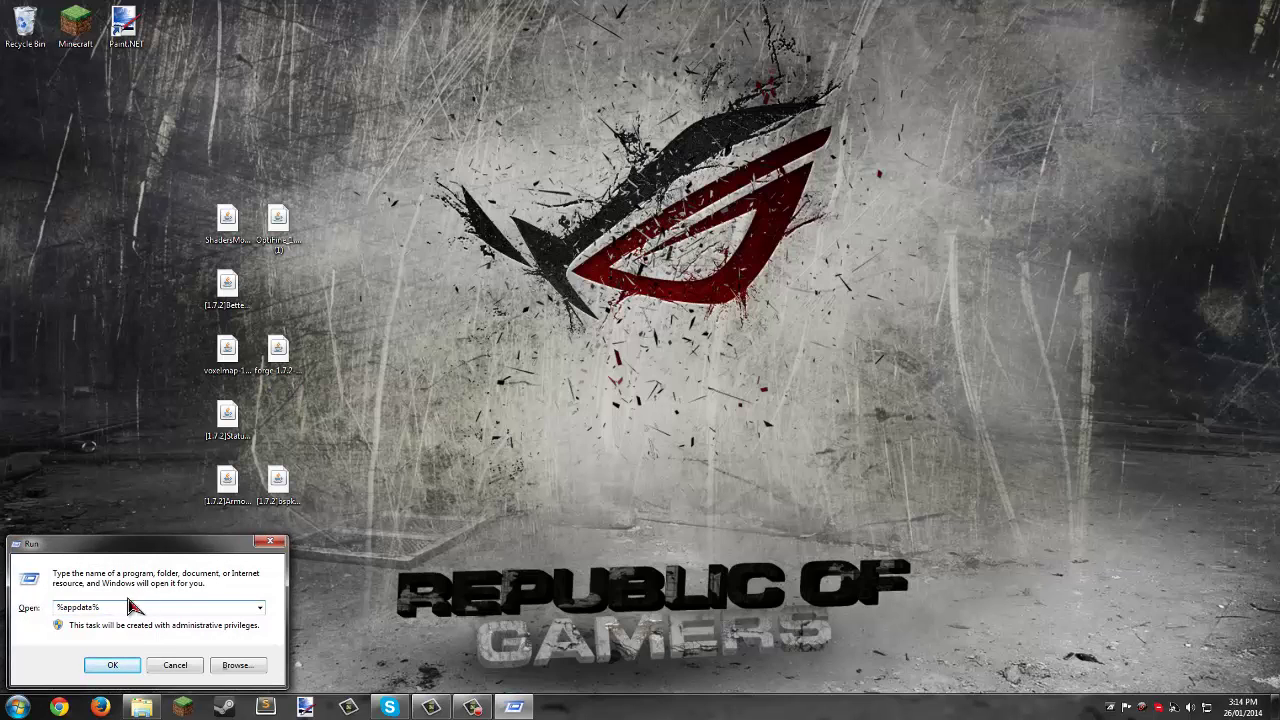
{"action": "double_click", "coordinate": [58, 607]}
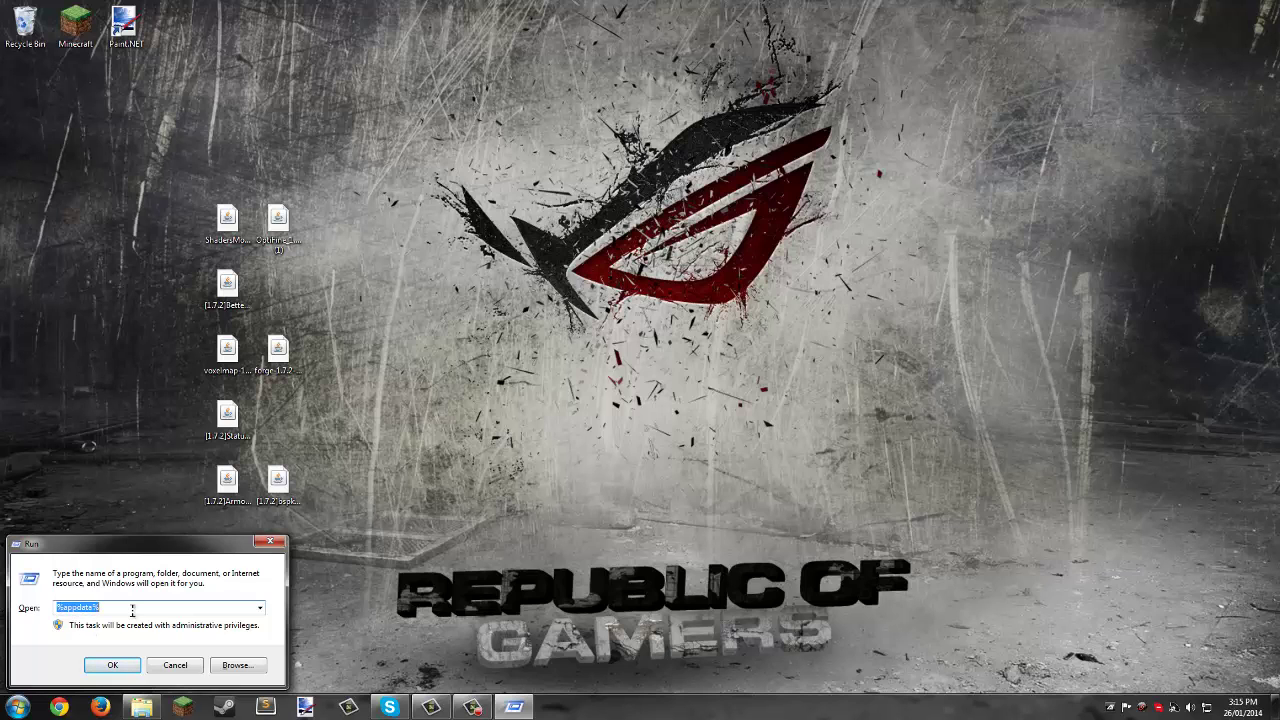
{"action": "left_click", "coordinate": [116, 666]}
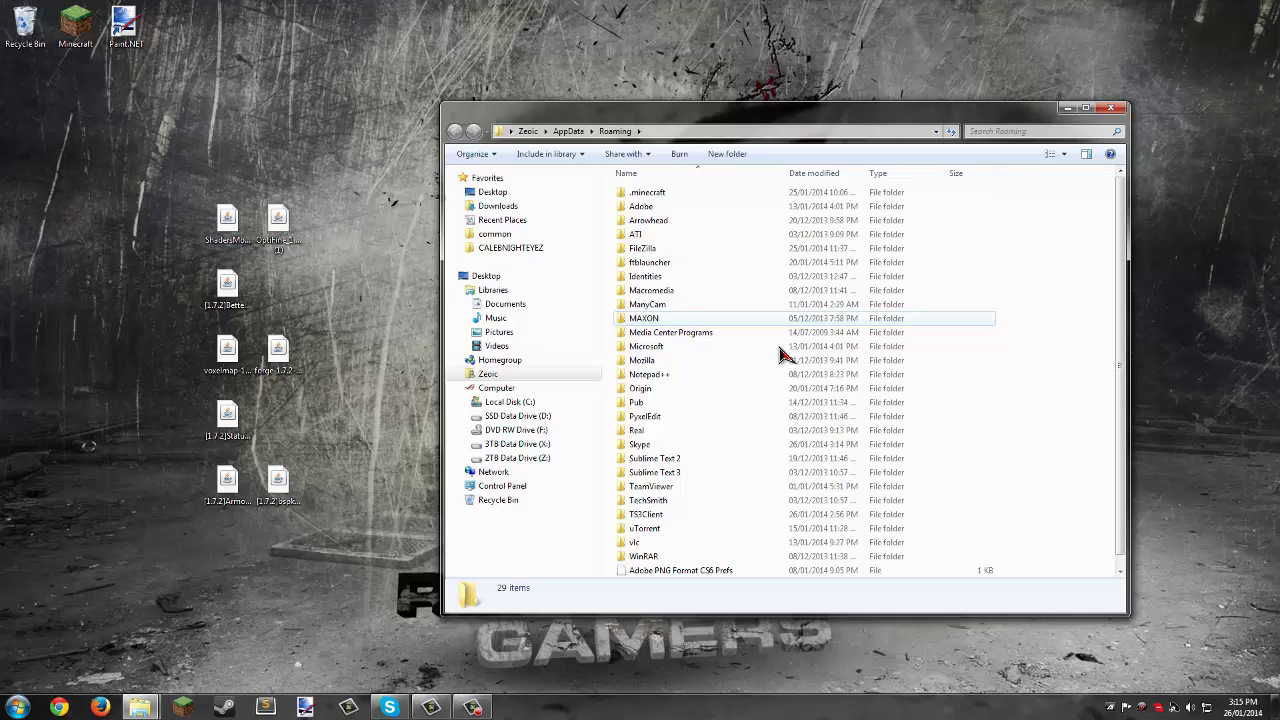
Examine the contents of the .minecraft folder and its saves folder, and return to the Roaming folder
{"action": "left_click", "coordinate": [646, 177]}
{"action": "left_click", "coordinate": [688, 177]}
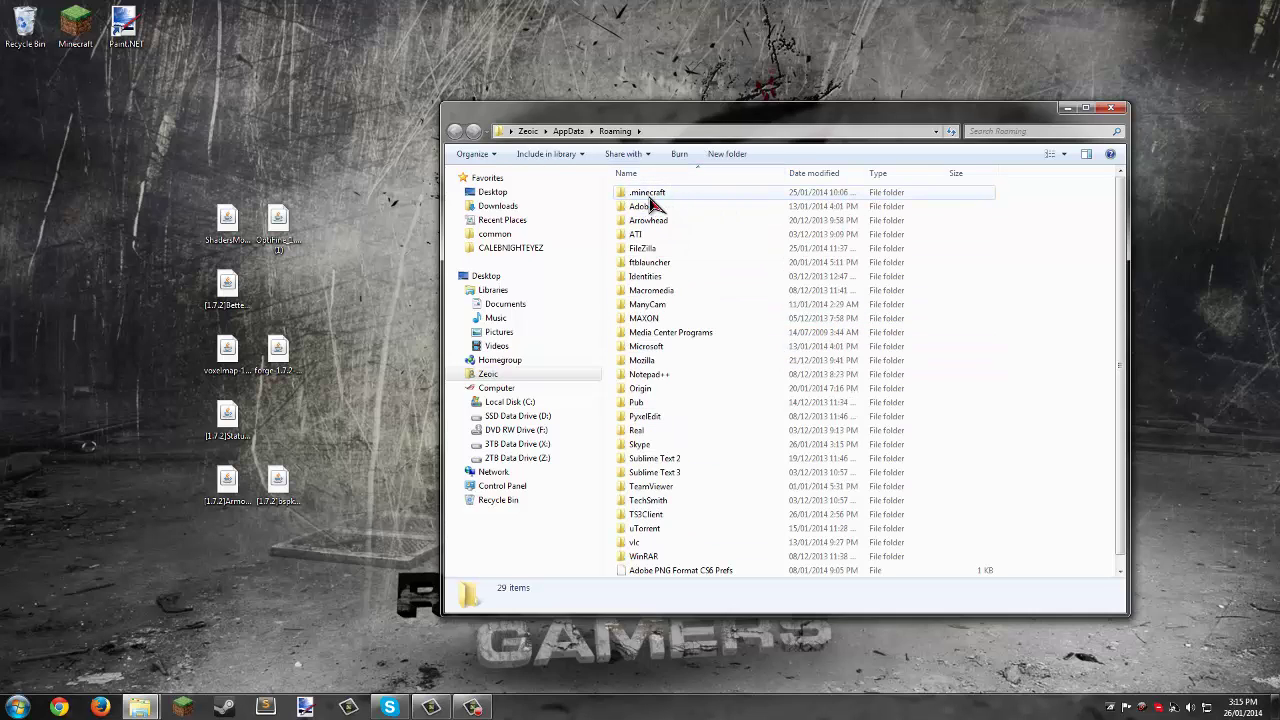
{"action": "left_click", "coordinate": [648, 196]}
{"action": "double_click", "coordinate": [640, 194]}
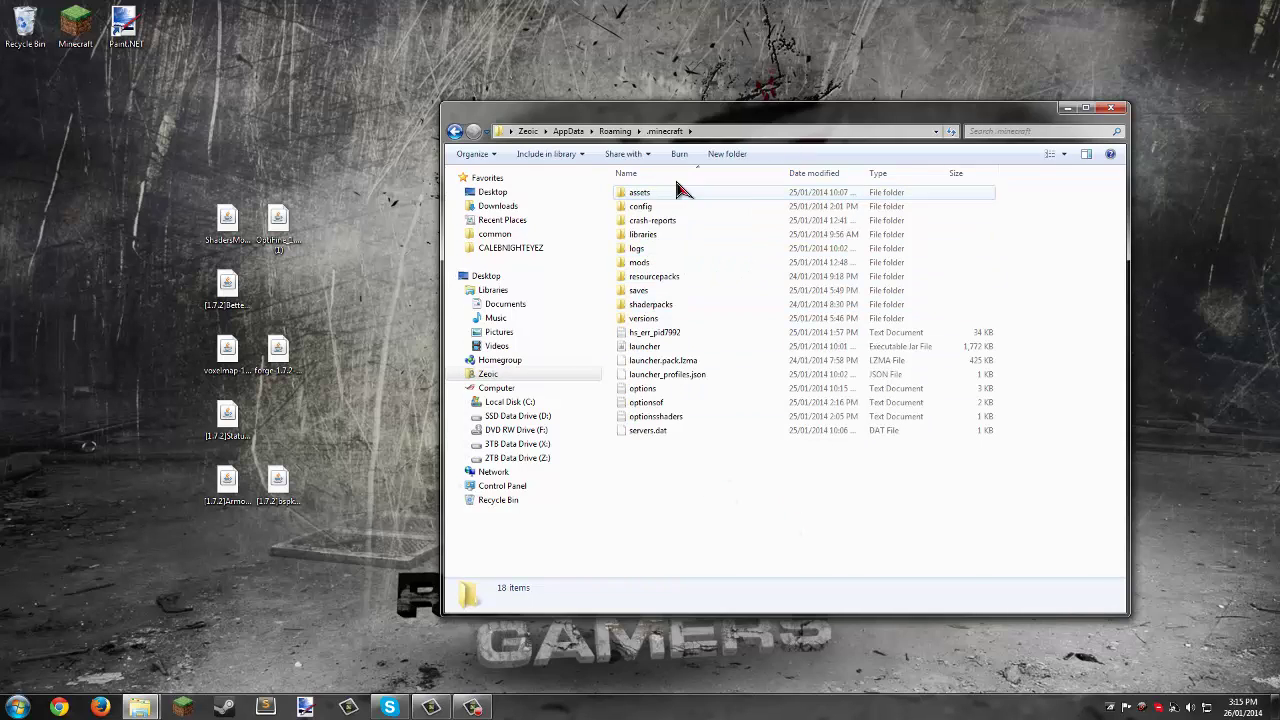
{"action": "left_click", "coordinate": [656, 305]}
{"action": "left_click", "coordinate": [645, 262]}
{"action": "left_click", "coordinate": [645, 248]}
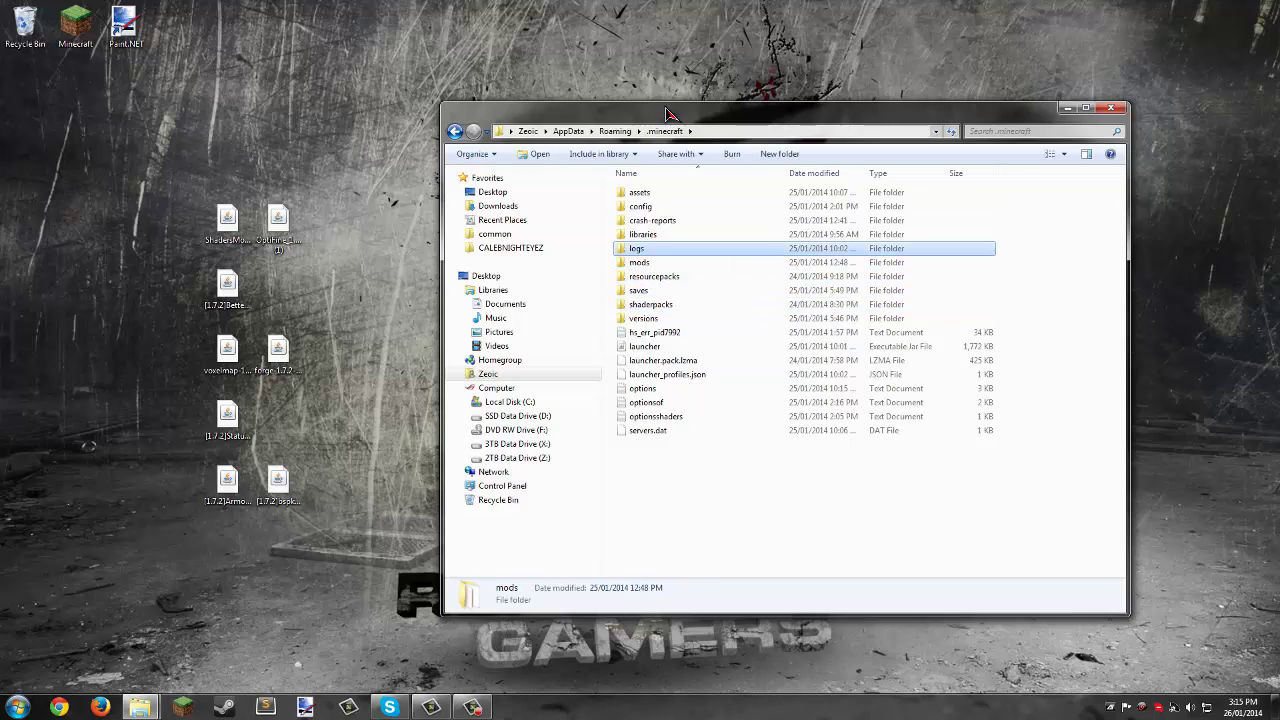
{"action": "left_click", "coordinate": [612, 131]}
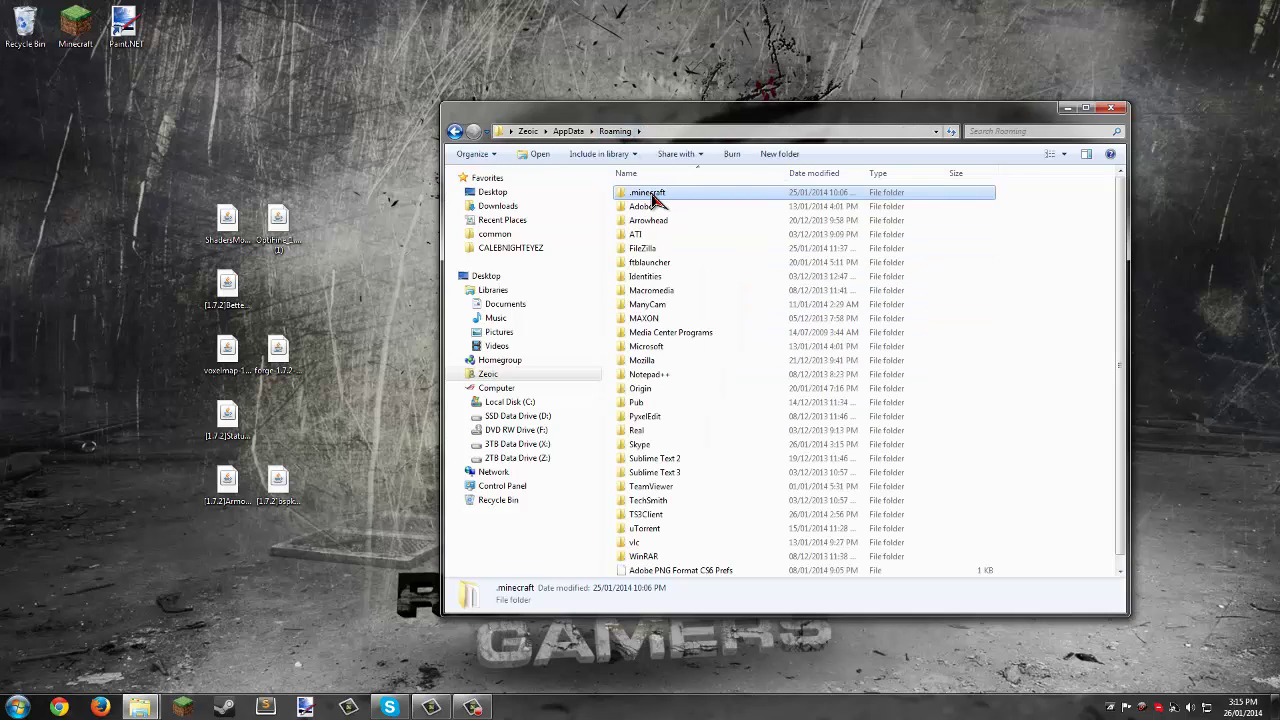
{"action": "double_click", "coordinate": [651, 193]}
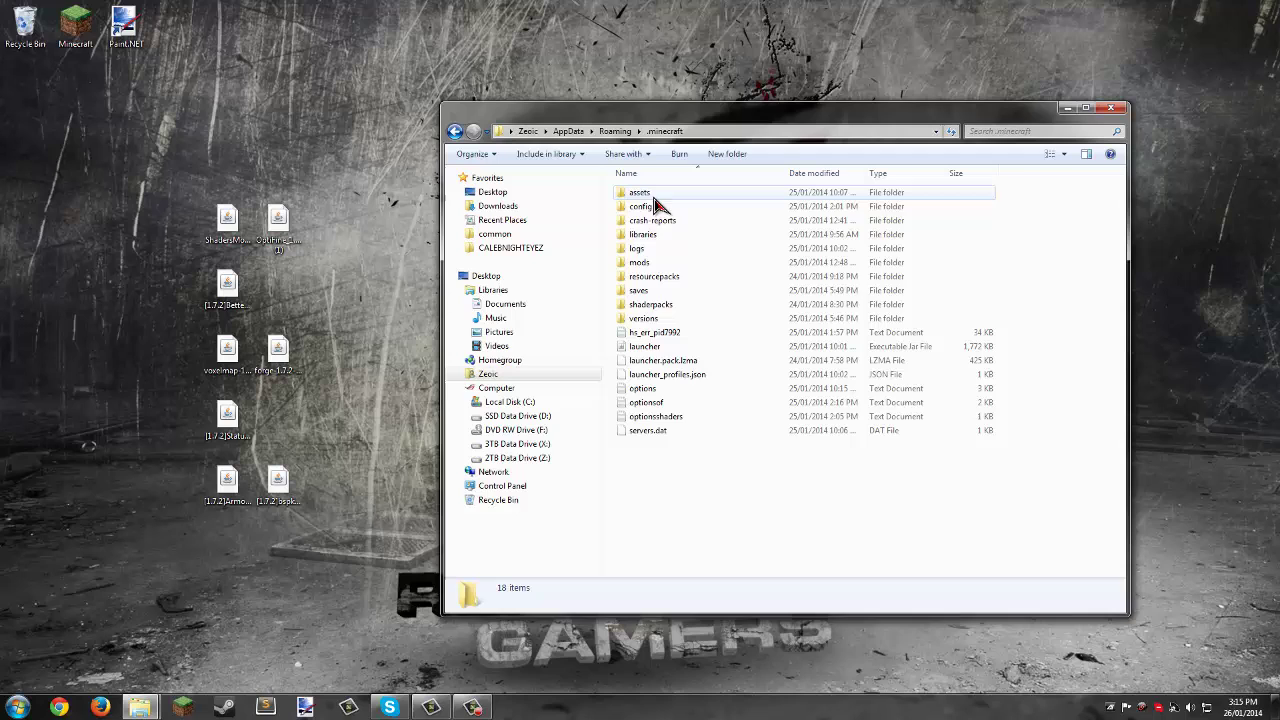
{"action": "double_click", "coordinate": [652, 290]}
{"action": "left_click", "coordinate": [454, 131]}
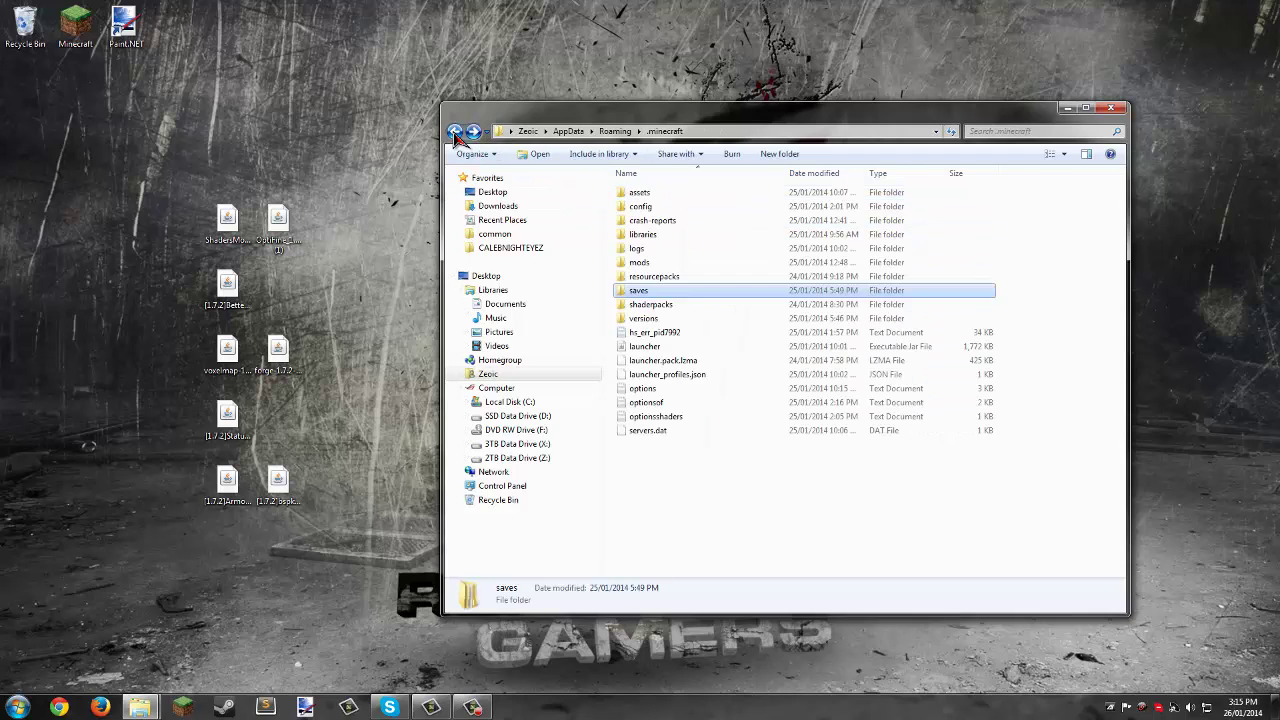
{"action": "left_click", "coordinate": [454, 131]}
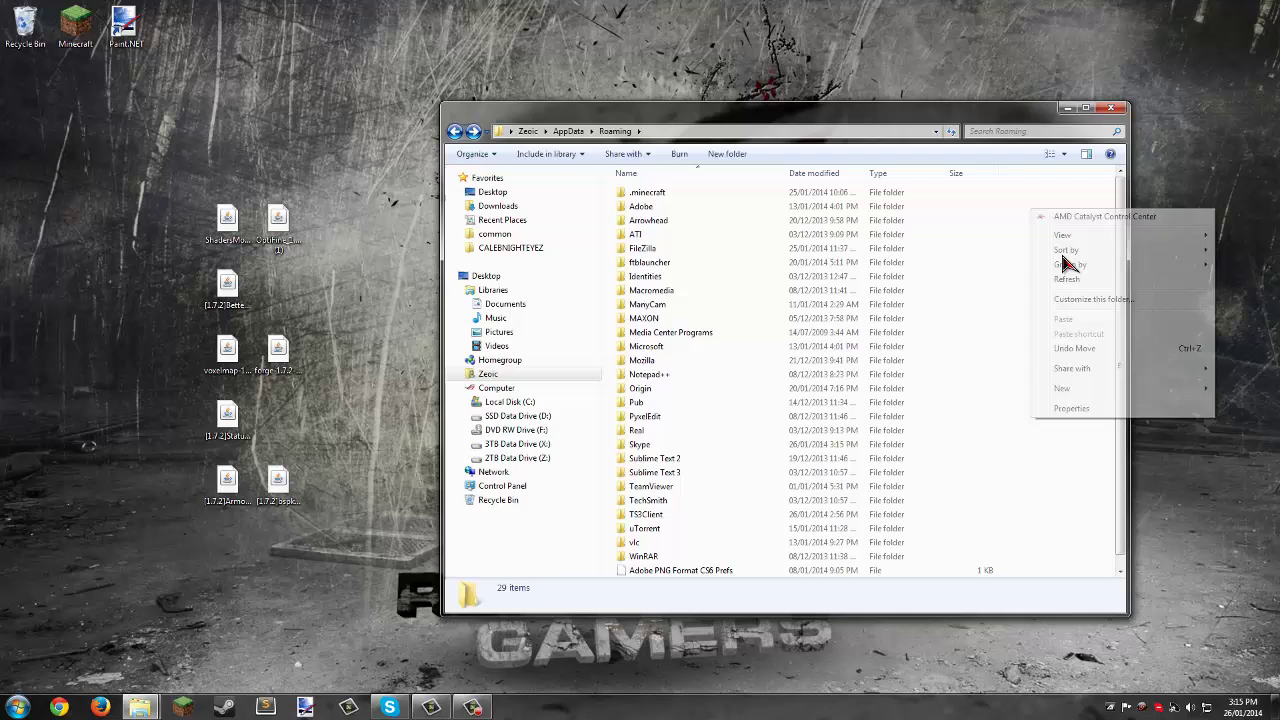
Create a folder named Backups in Roaming and move the existing .minecraft folder into it
{"action": "right_click", "coordinate": [1033, 211]}
{"action": "mouse_move", "coordinate": [1062, 390]}
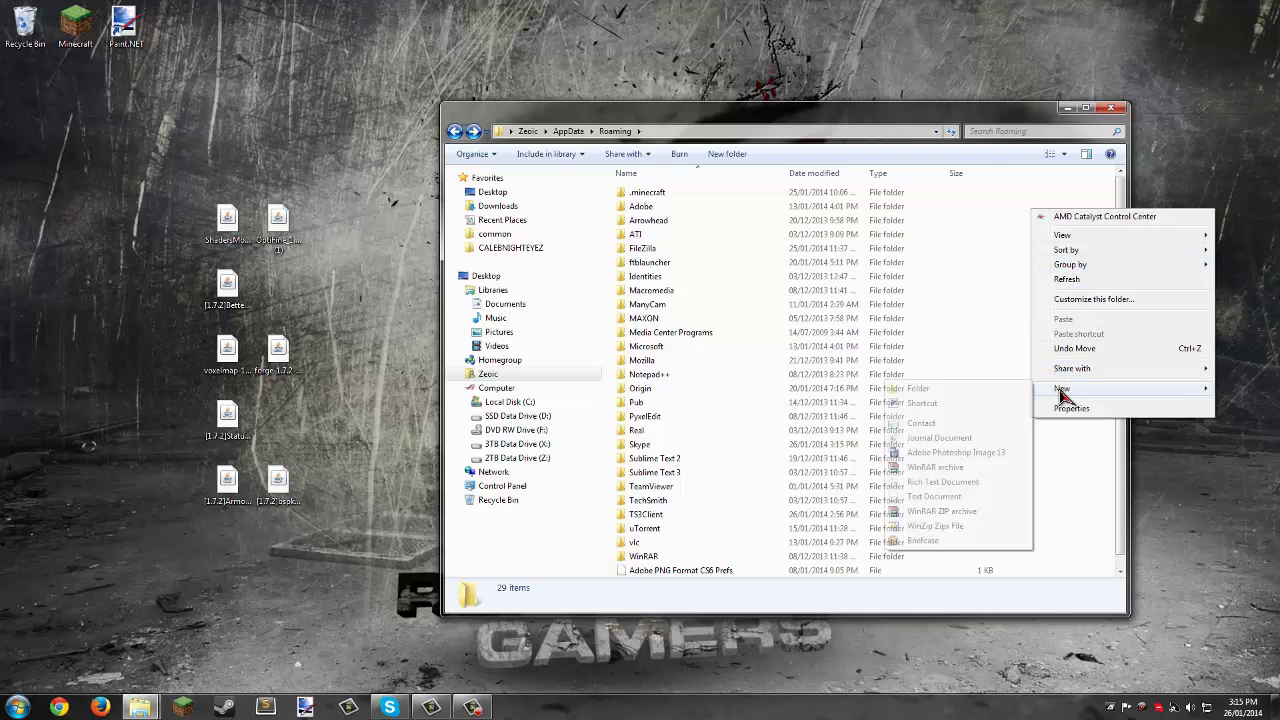
{"action": "left_click", "coordinate": [988, 390]}
{"action": "type", "text": "Back"}
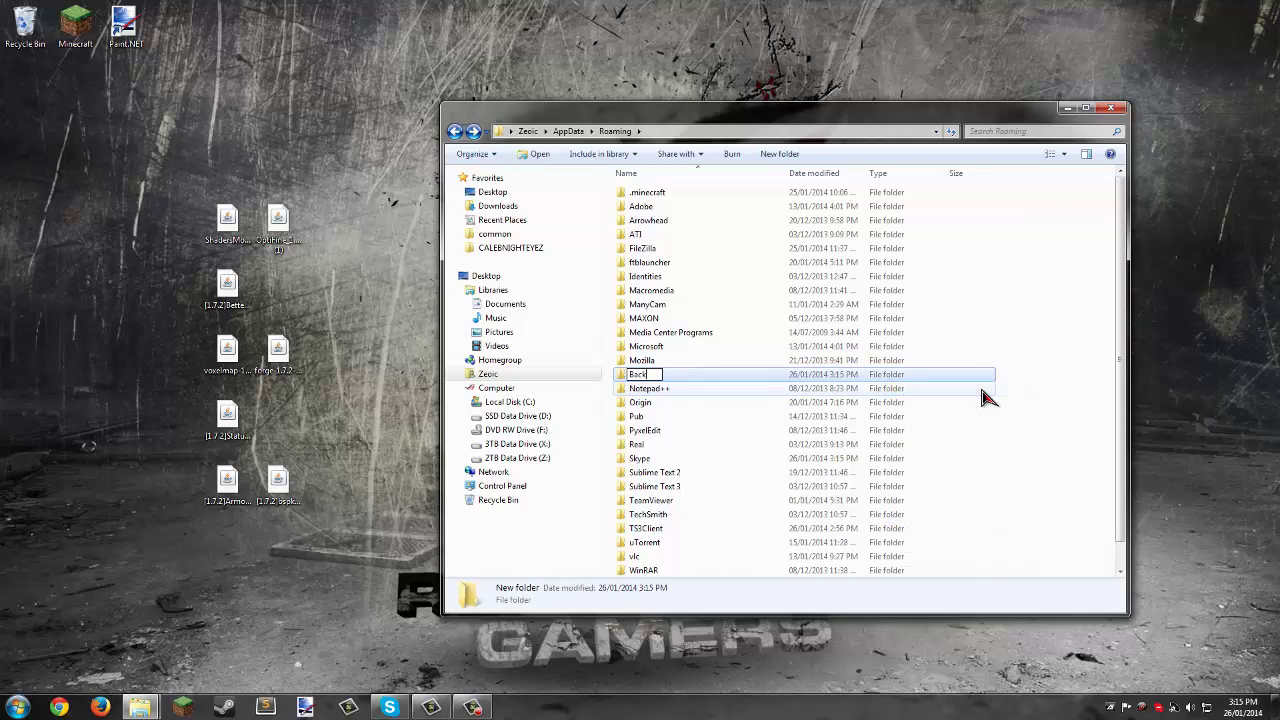
{"action": "type", "text": "ups"}
{"action": "key", "text": "Return"}
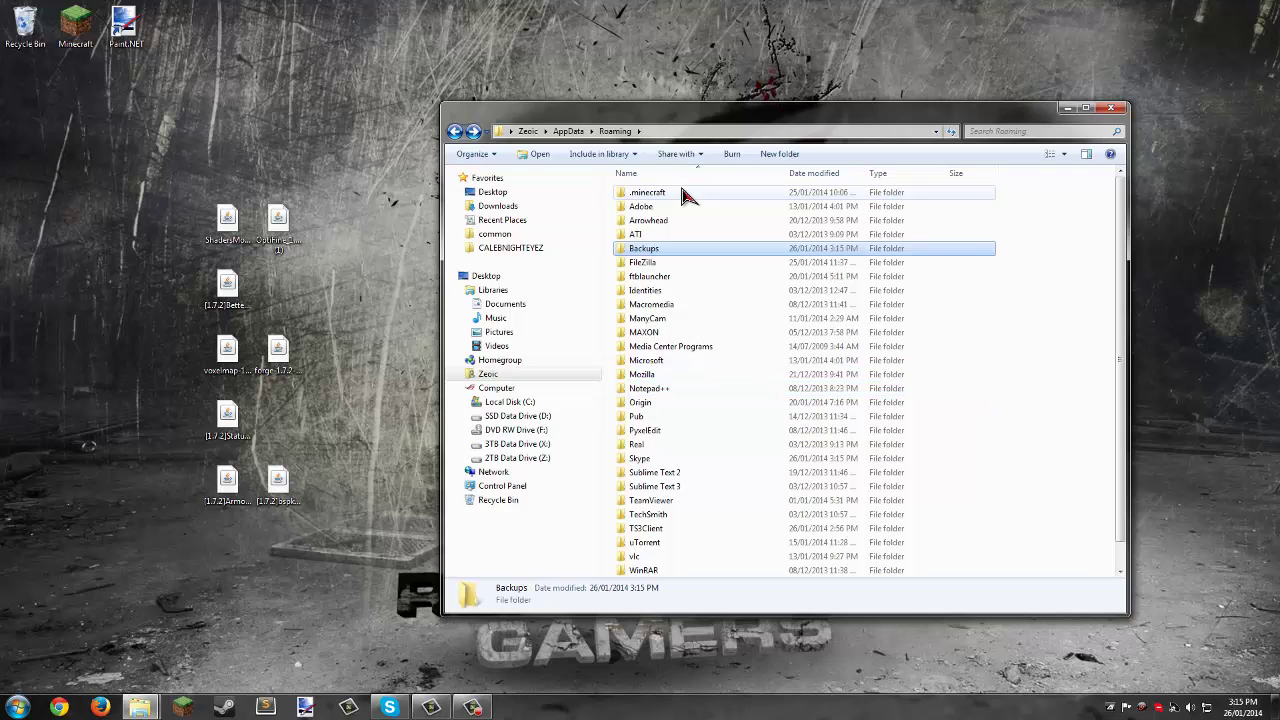
{"action": "left_click_drag", "start_coordinate": [657, 197], "coordinate": [645, 250]}
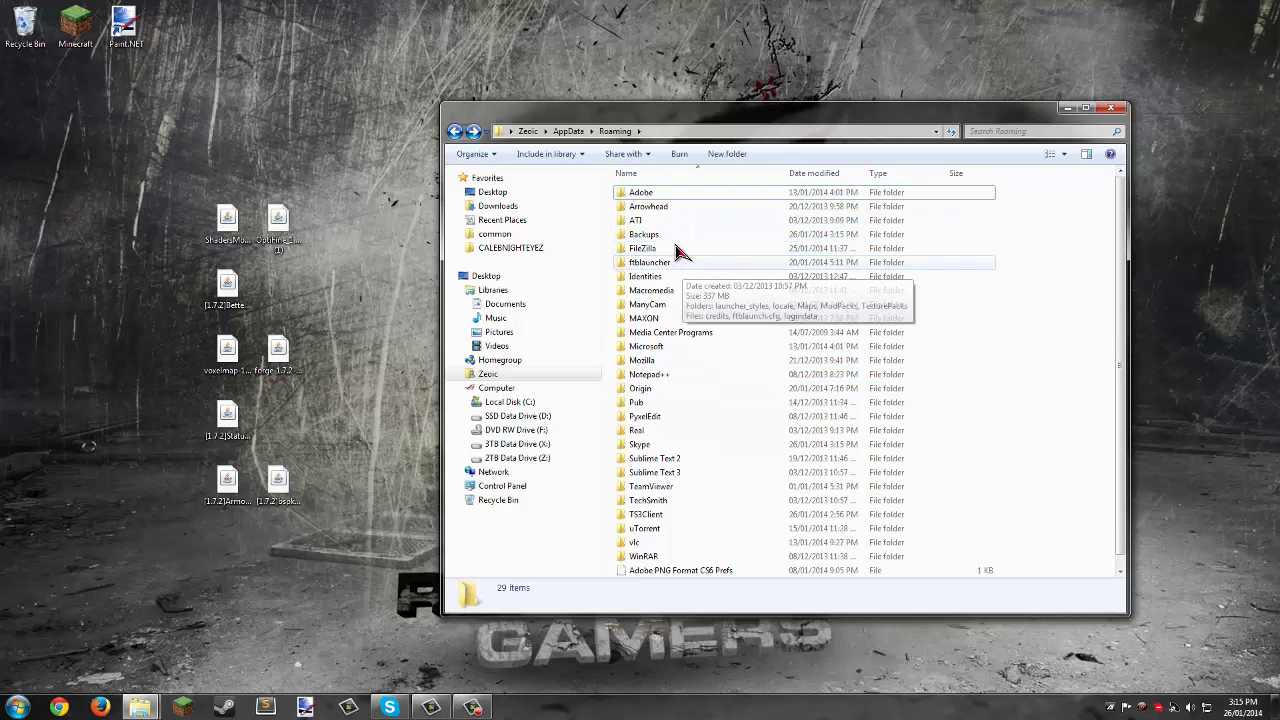
Start the Minecraft launcher, allowing the unverified program to run, and log in with the saved account
{"action": "left_click", "coordinate": [183, 709]}
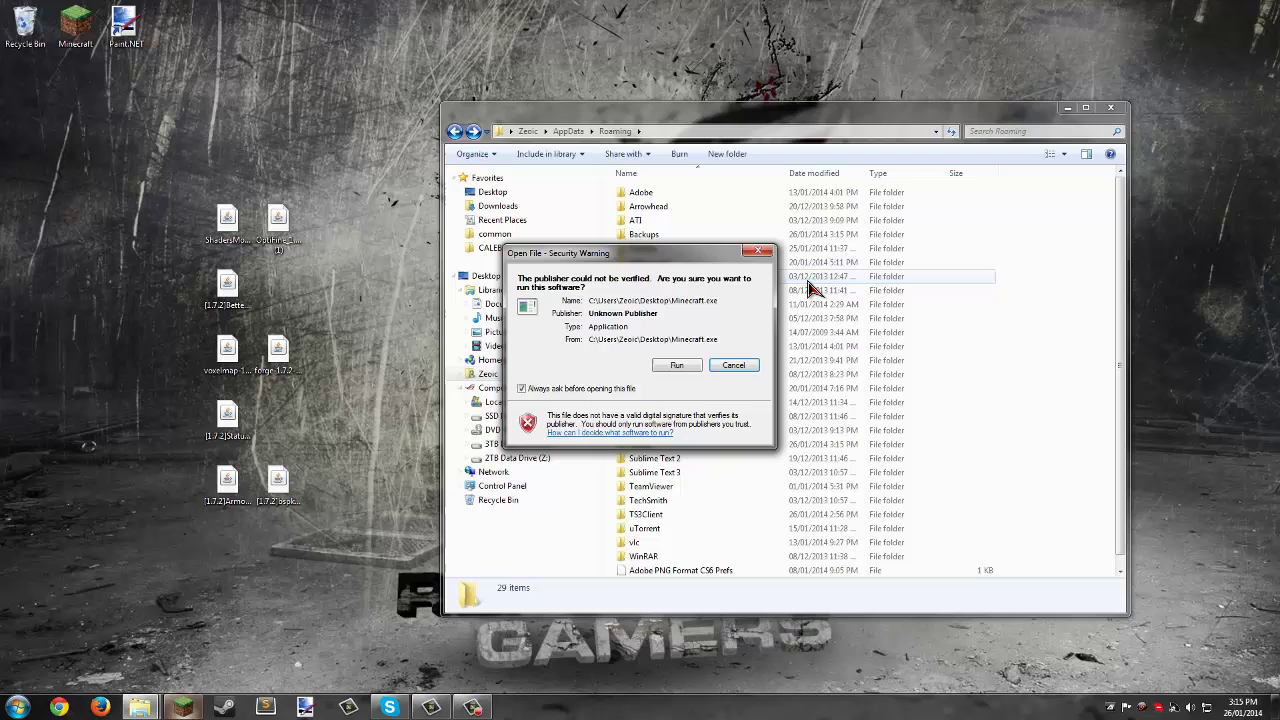
{"action": "left_click", "coordinate": [680, 372]}
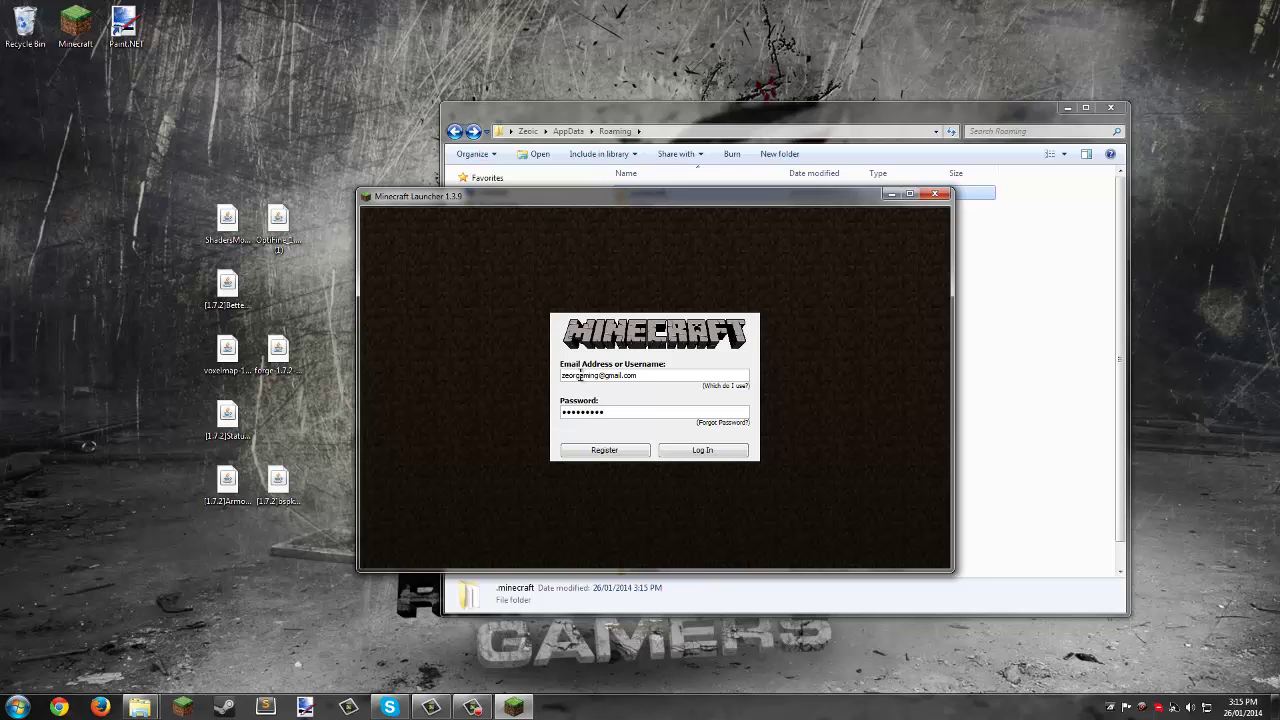
{"action": "left_click", "coordinate": [714, 455]}
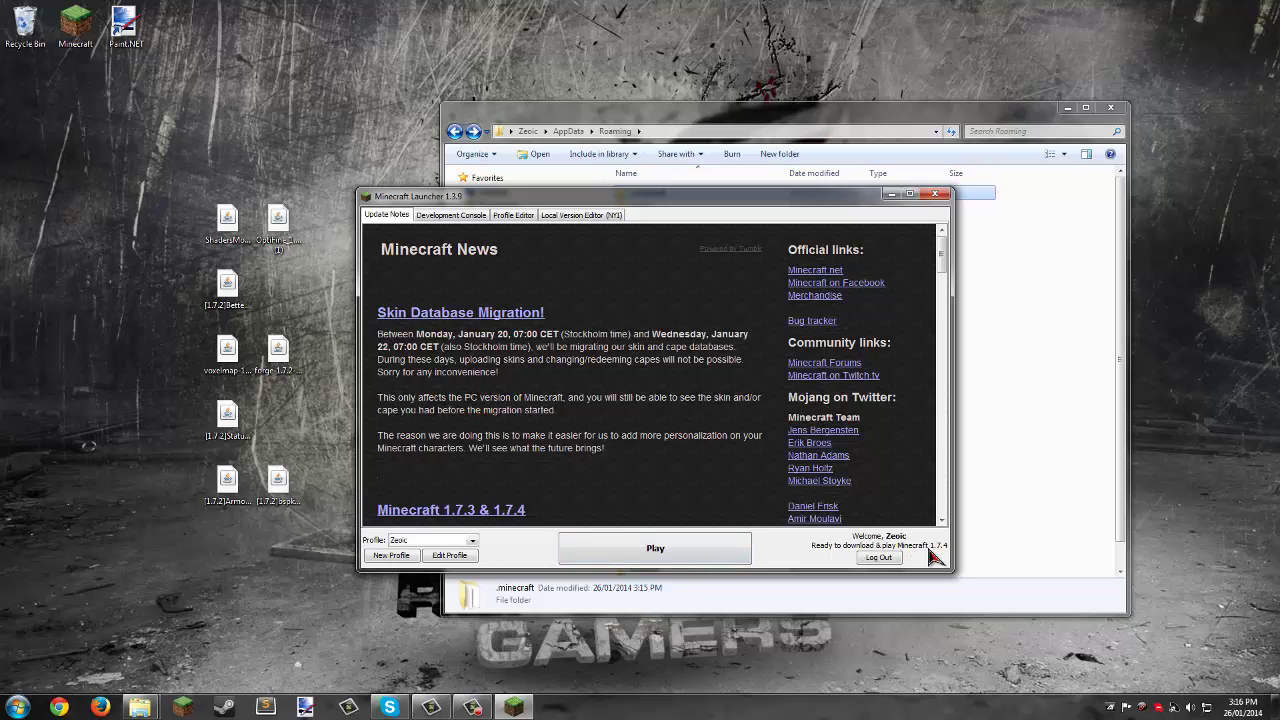
Set the launcher profile to use version release 1.7.2 and save the profile
{"action": "left_click", "coordinate": [450, 555]}
{"action": "left_click", "coordinate": [672, 436]}
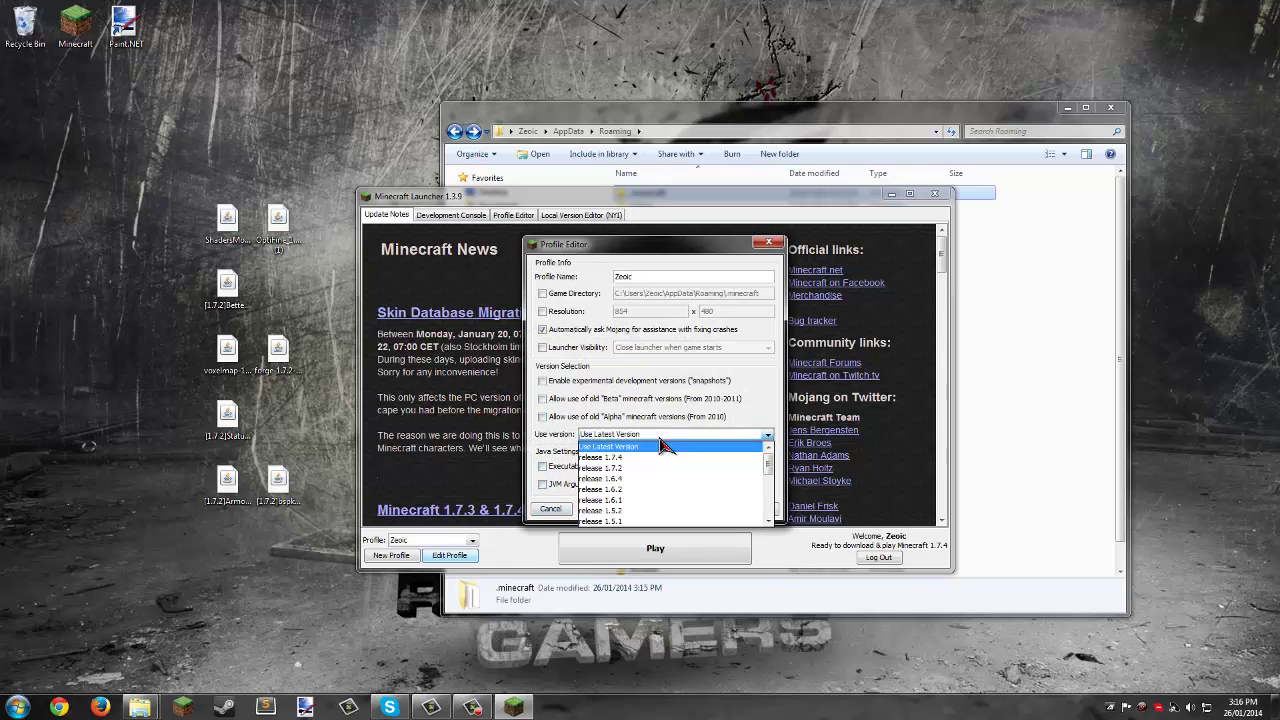
{"action": "left_click", "coordinate": [626, 398]}
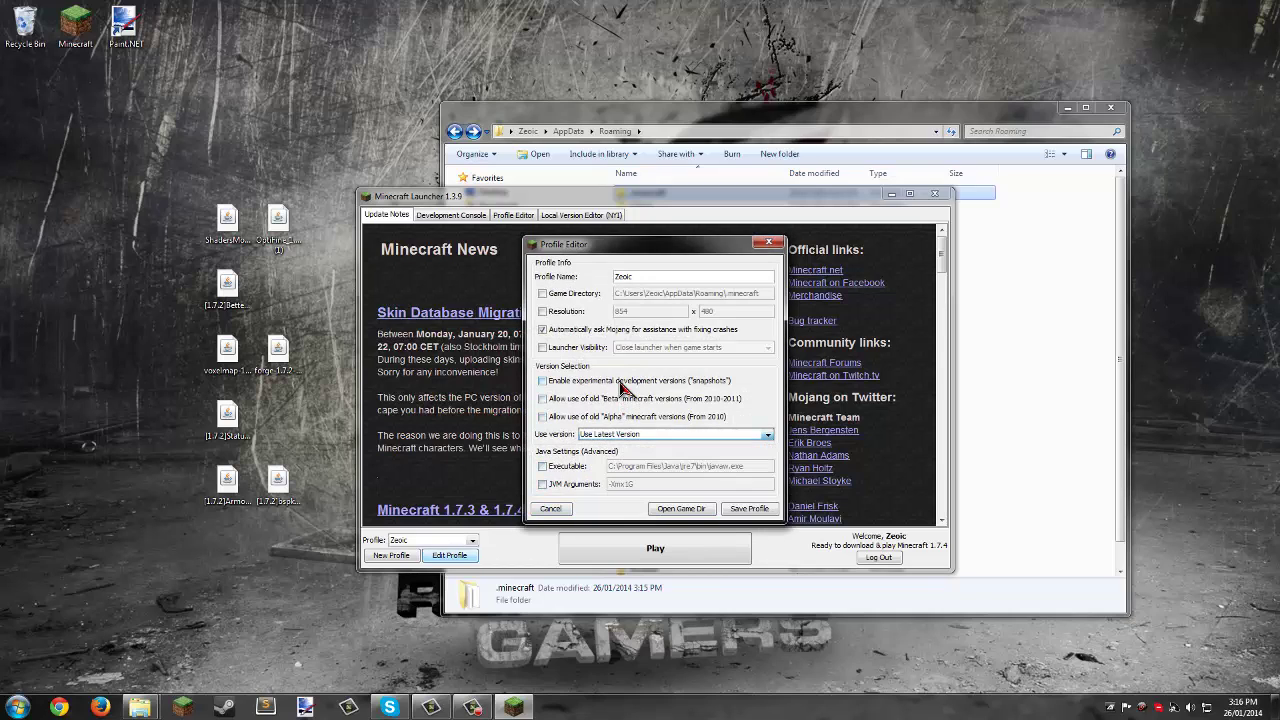
{"action": "left_click", "coordinate": [617, 436]}
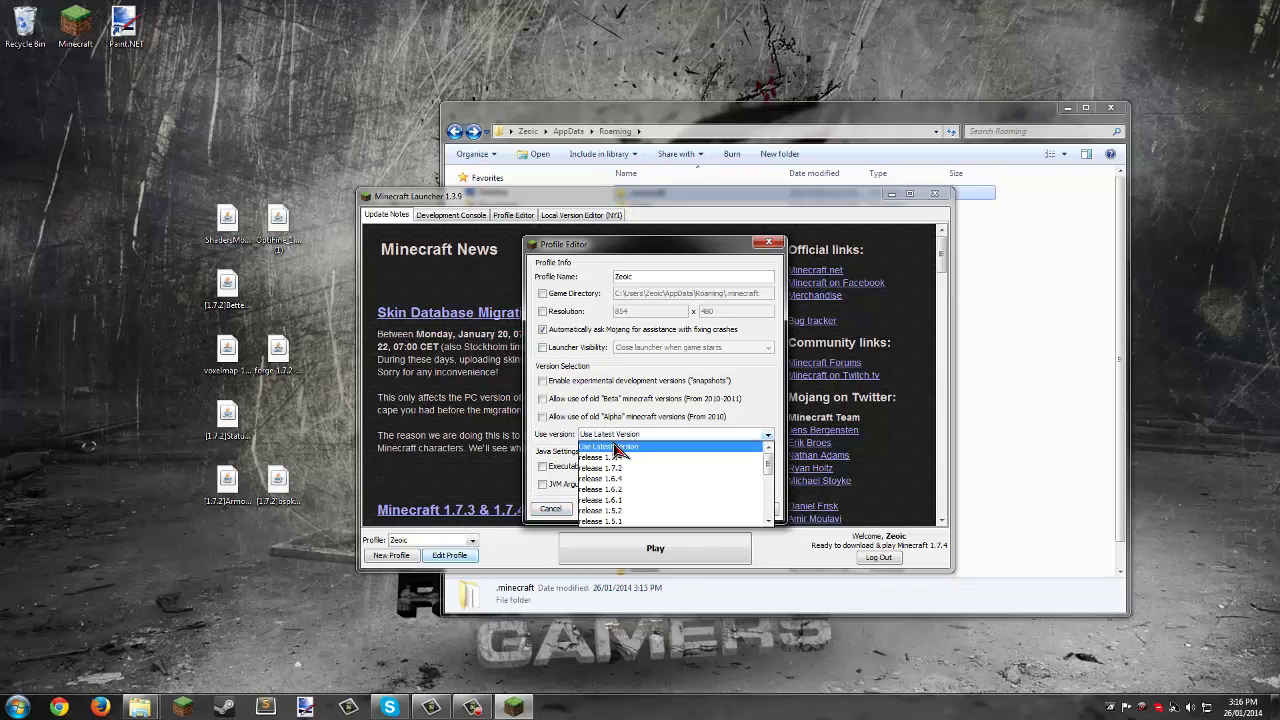
{"action": "left_click", "coordinate": [627, 470]}
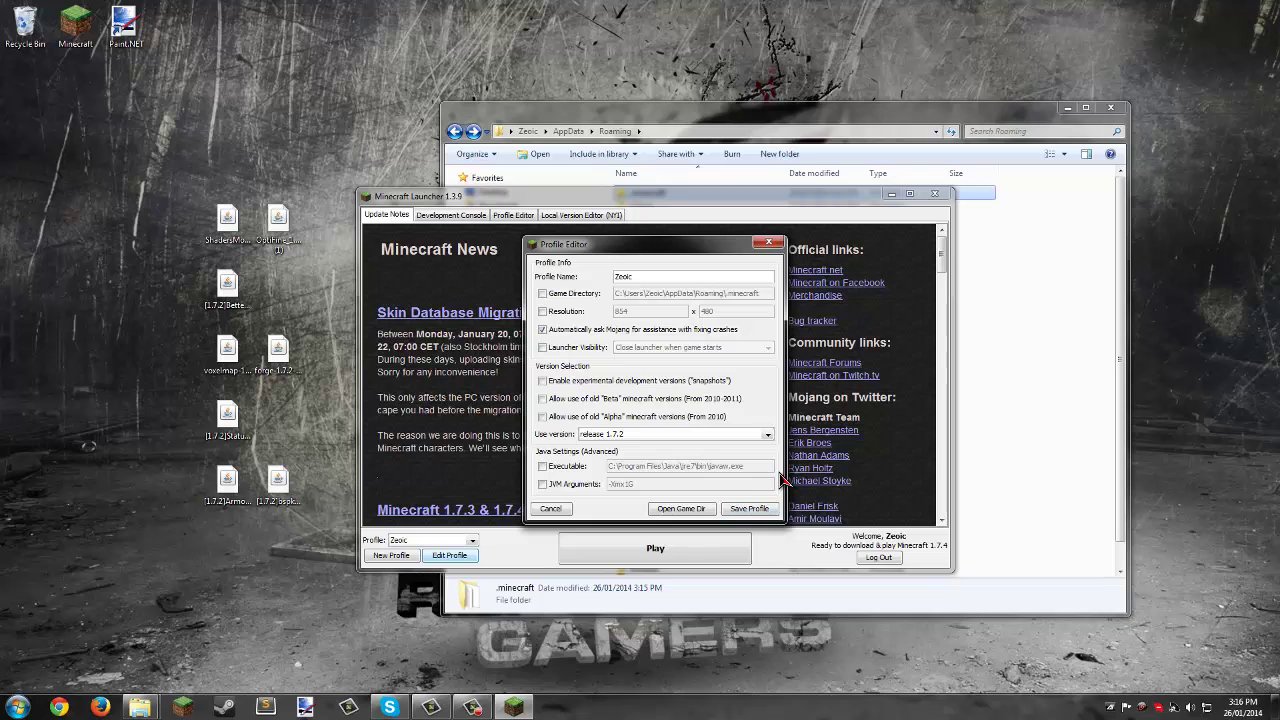
{"action": "left_click", "coordinate": [758, 510]}
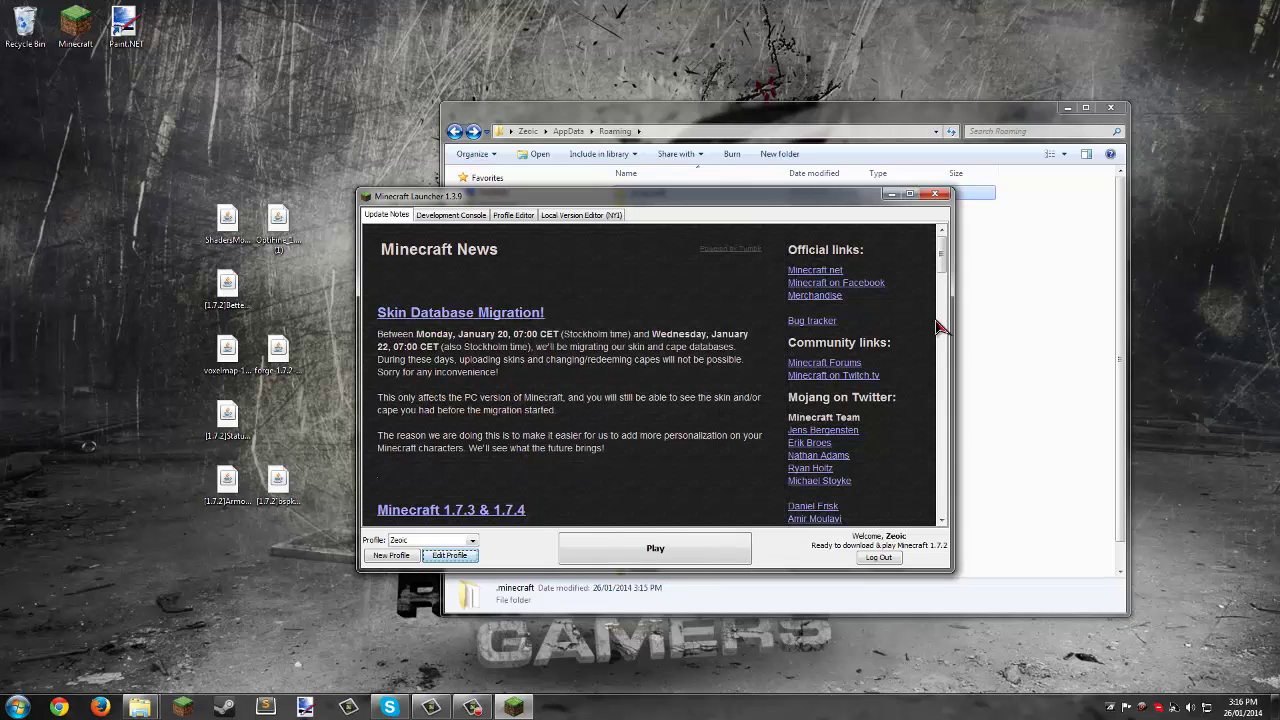
Read the Minecraft 1.7.3 & 1.7.4 update notes in the launcher, including the Twitch, Realms menu and render distance changes
{"action": "scroll", "coordinate": [947, 266], "scroll_direction": "down", "scroll_amount": 5}
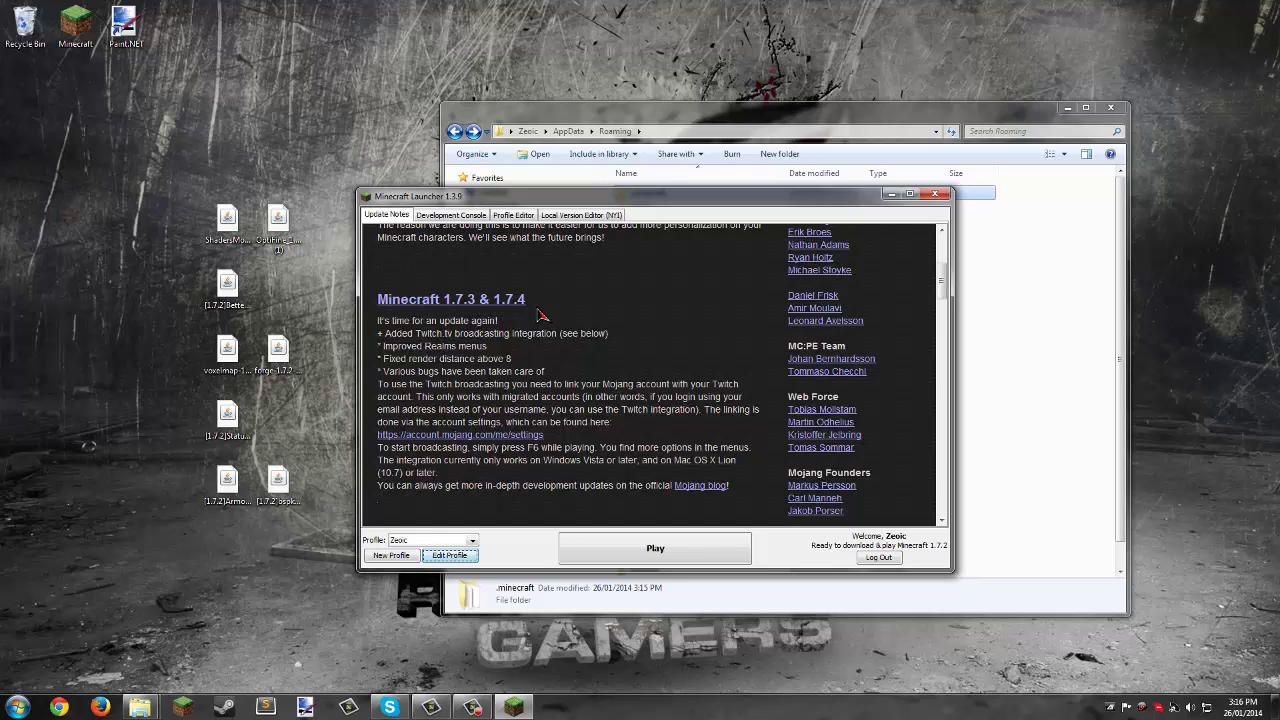
{"action": "scroll", "coordinate": [498, 347], "scroll_direction": "down", "scroll_amount": 4}
{"action": "scroll", "coordinate": [498, 347], "scroll_direction": "up", "scroll_amount": 4}
{"action": "double_click", "coordinate": [432, 334]}
{"action": "left_click", "coordinate": [481, 368]}
{"action": "left_click_drag", "start_coordinate": [410, 350], "coordinate": [494, 360]}
{"action": "left_click", "coordinate": [497, 357]}
{"action": "left_click_drag", "start_coordinate": [410, 367], "coordinate": [512, 362]}
{"action": "left_click", "coordinate": [508, 366]}
{"action": "left_click", "coordinate": [518, 370]}
{"action": "left_click_drag", "start_coordinate": [390, 374], "coordinate": [478, 380]}
{"action": "left_click", "coordinate": [530, 382]}
{"action": "scroll", "coordinate": [548, 394], "scroll_direction": "up", "scroll_amount": 1}
{"action": "scroll", "coordinate": [566, 404], "scroll_direction": "down", "scroll_amount": 1}
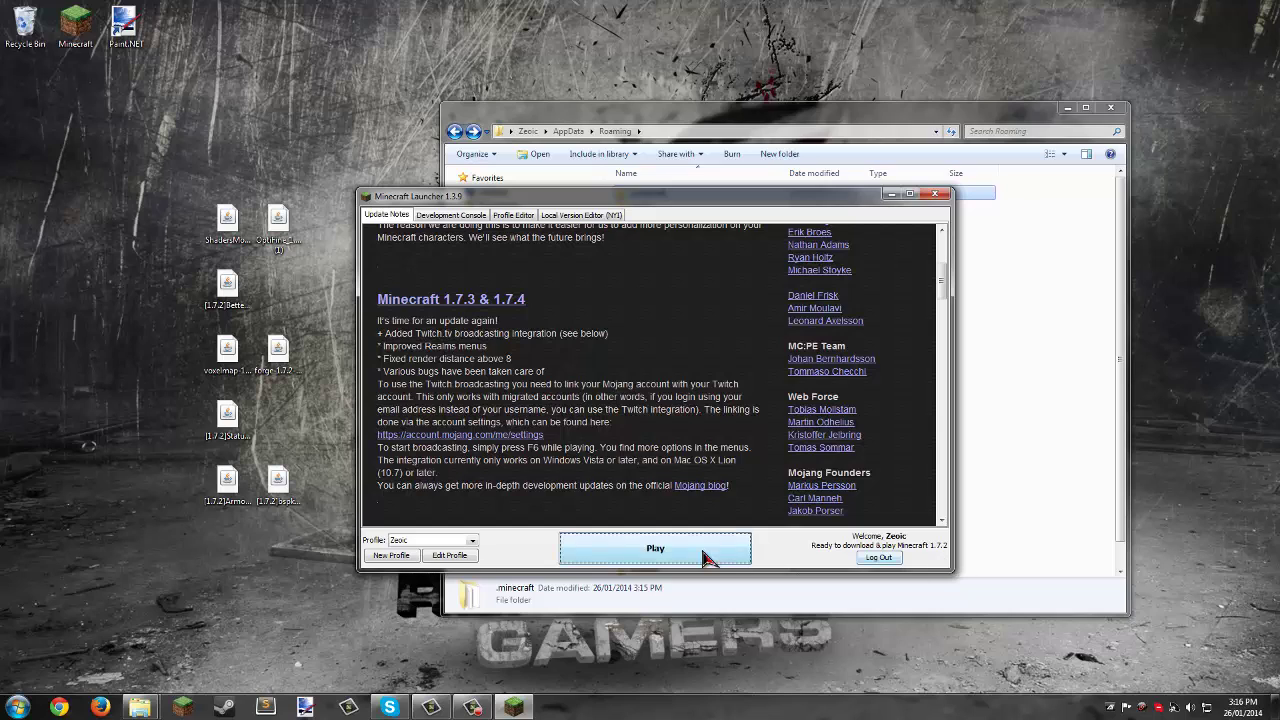
Download and launch Minecraft 1.7.2 with the edited profile
{"action": "left_click", "coordinate": [660, 549]}
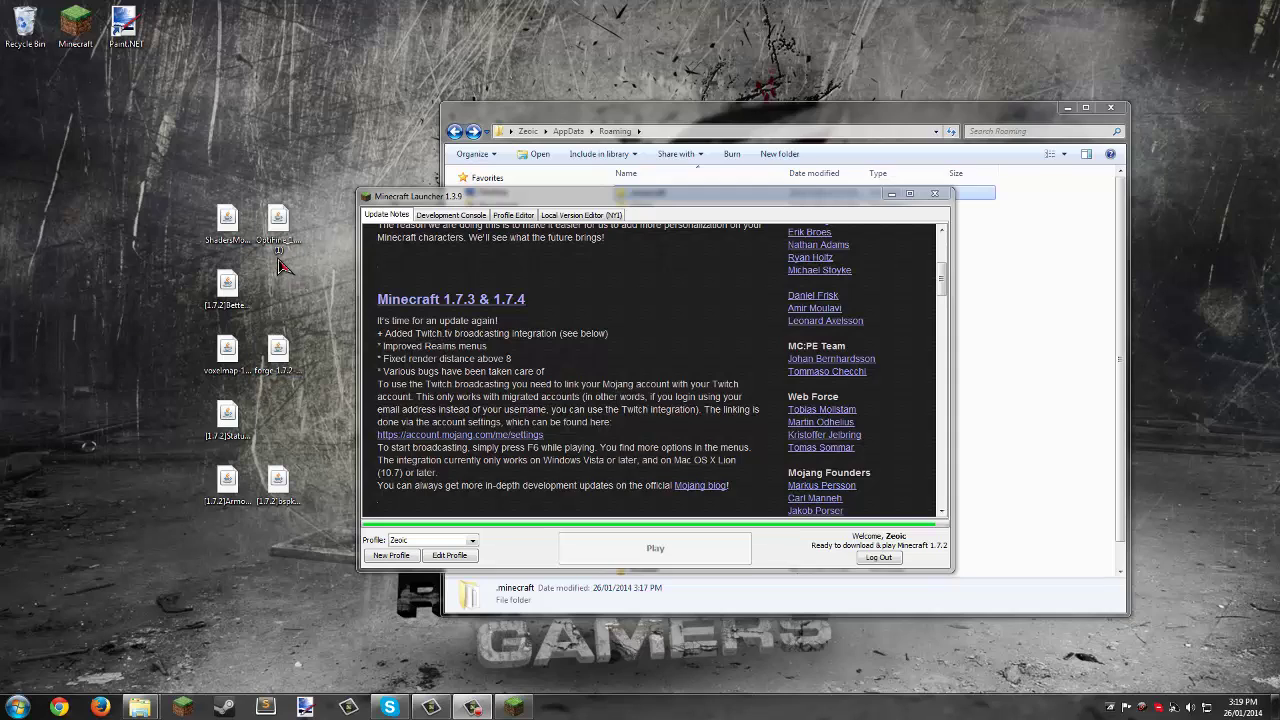
Move the Forge installer on the desktop apart from the other mod files
{"action": "left_click_drag", "start_coordinate": [280, 356], "coordinate": [115, 360]}
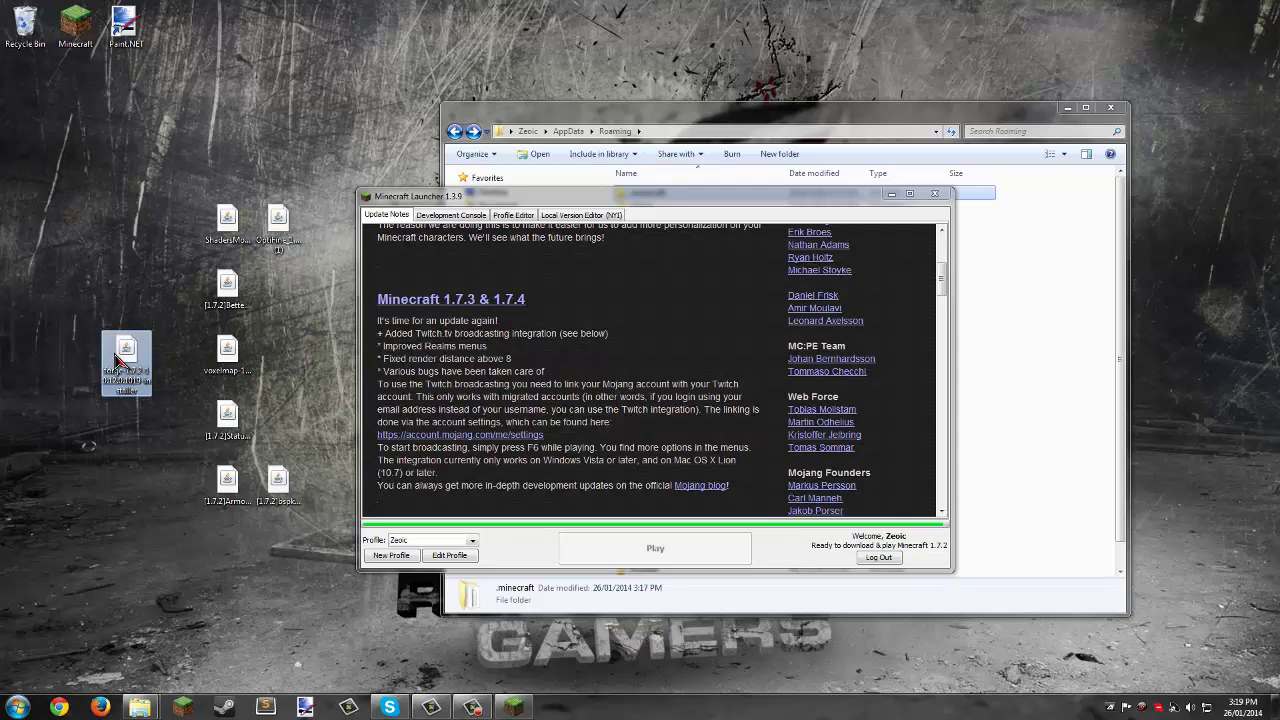
{"action": "left_click", "coordinate": [180, 362]}
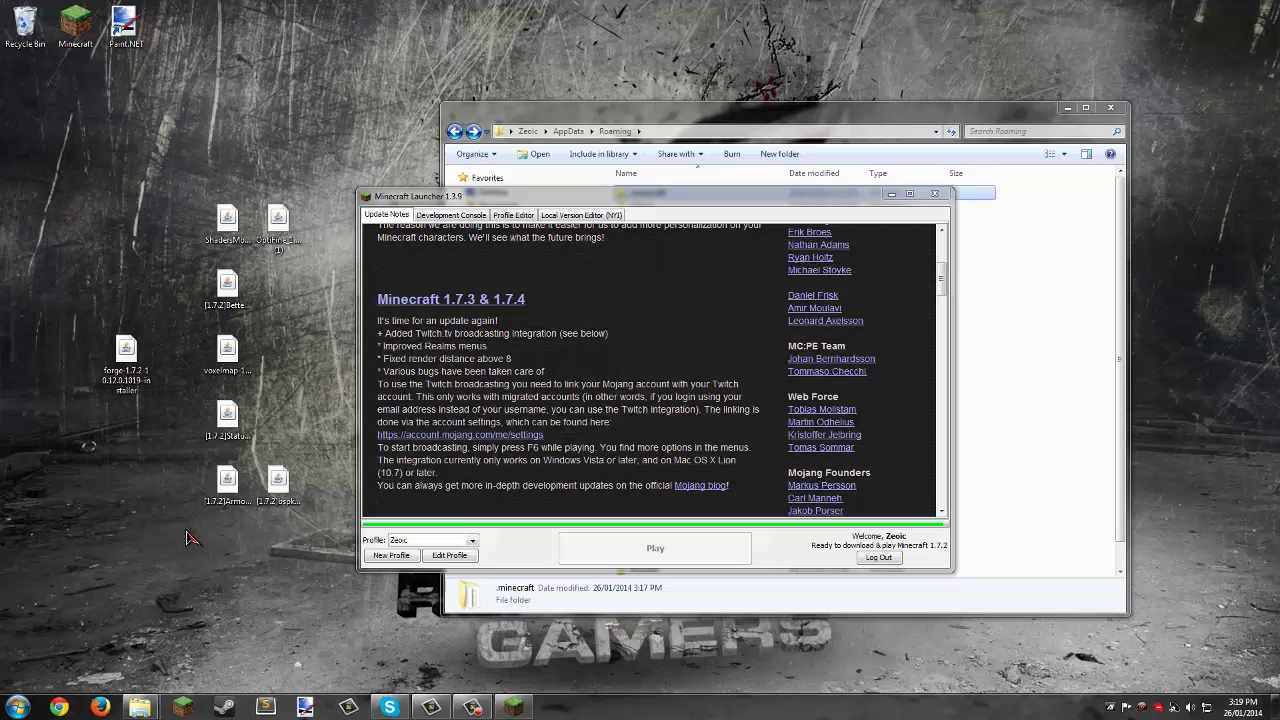
{"action": "left_click_drag", "start_coordinate": [180, 533], "coordinate": [305, 200]}
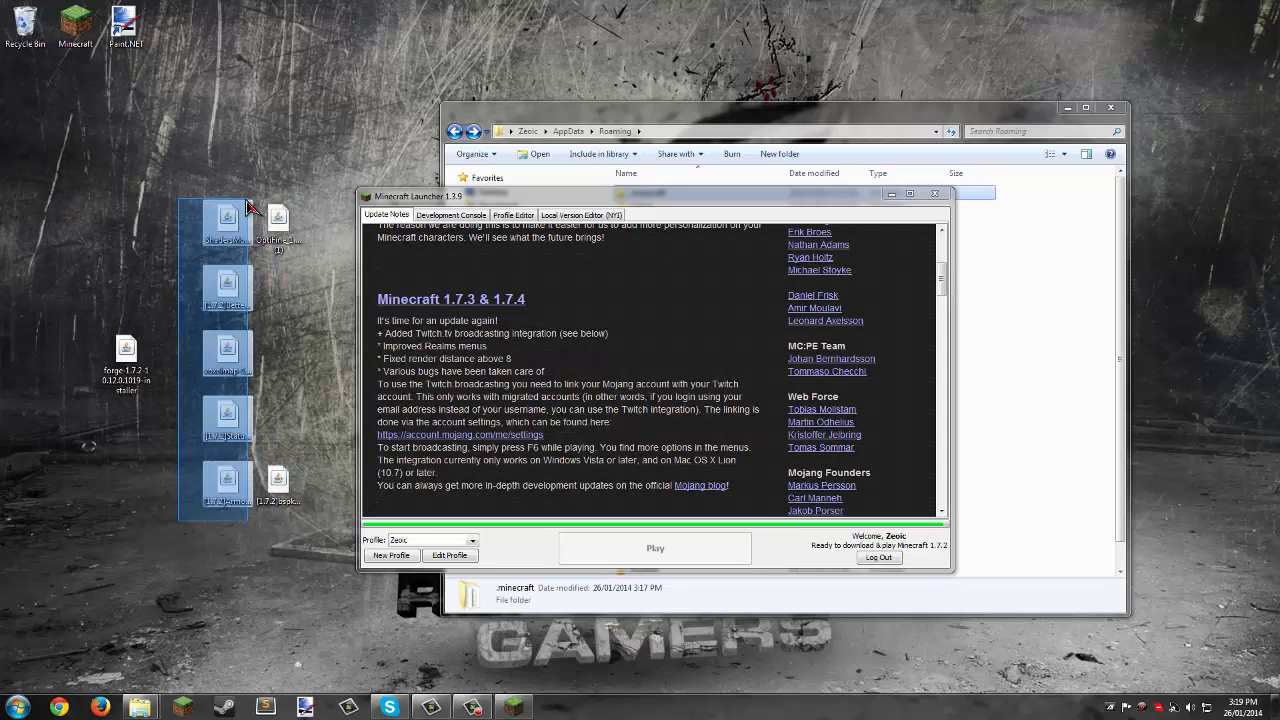
{"action": "left_click", "coordinate": [120, 226]}
{"action": "mouse_move", "coordinate": [120, 226]}
{"action": "left_mouse_down"}
{"action": "mouse_move", "coordinate": [315, 530]}
{"action": "mouse_move", "coordinate": [120, 230]}
{"action": "left_mouse_up"}
{"action": "left_click", "coordinate": [122, 358]}
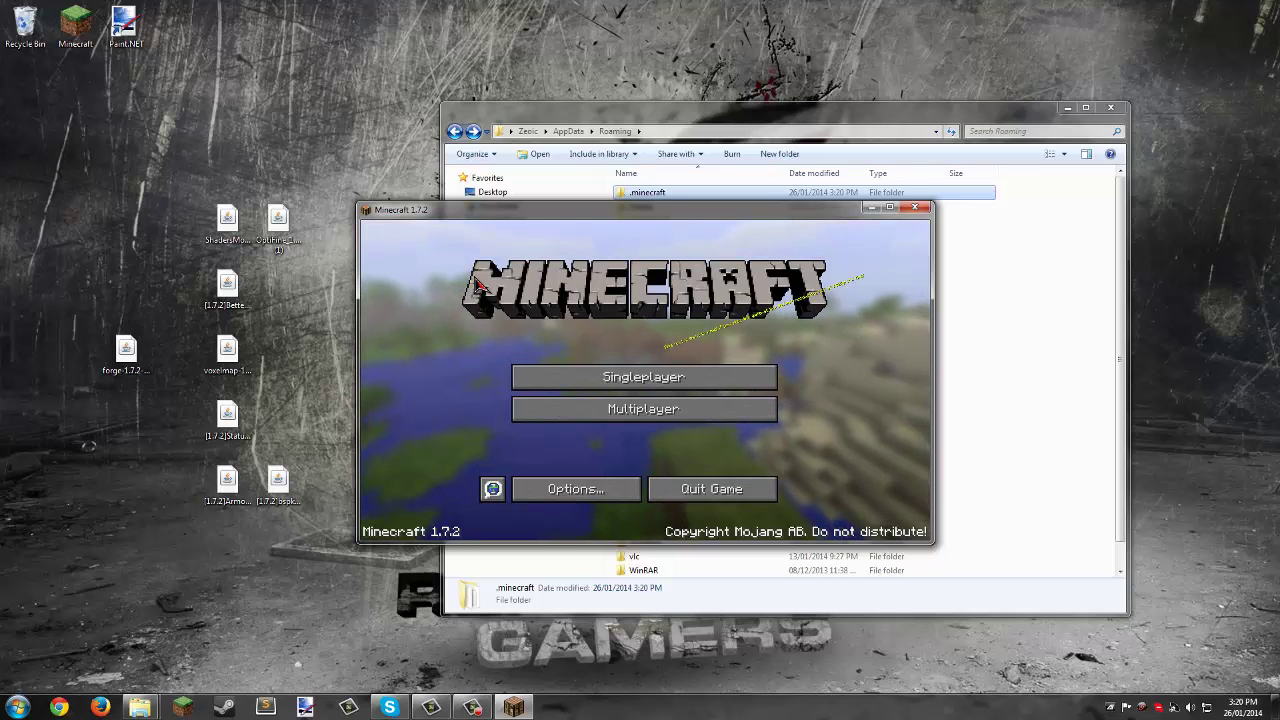
Close the Minecraft 1.7.2 game window and open the newly generated .minecraft folder
{"action": "left_click", "coordinate": [914, 207]}
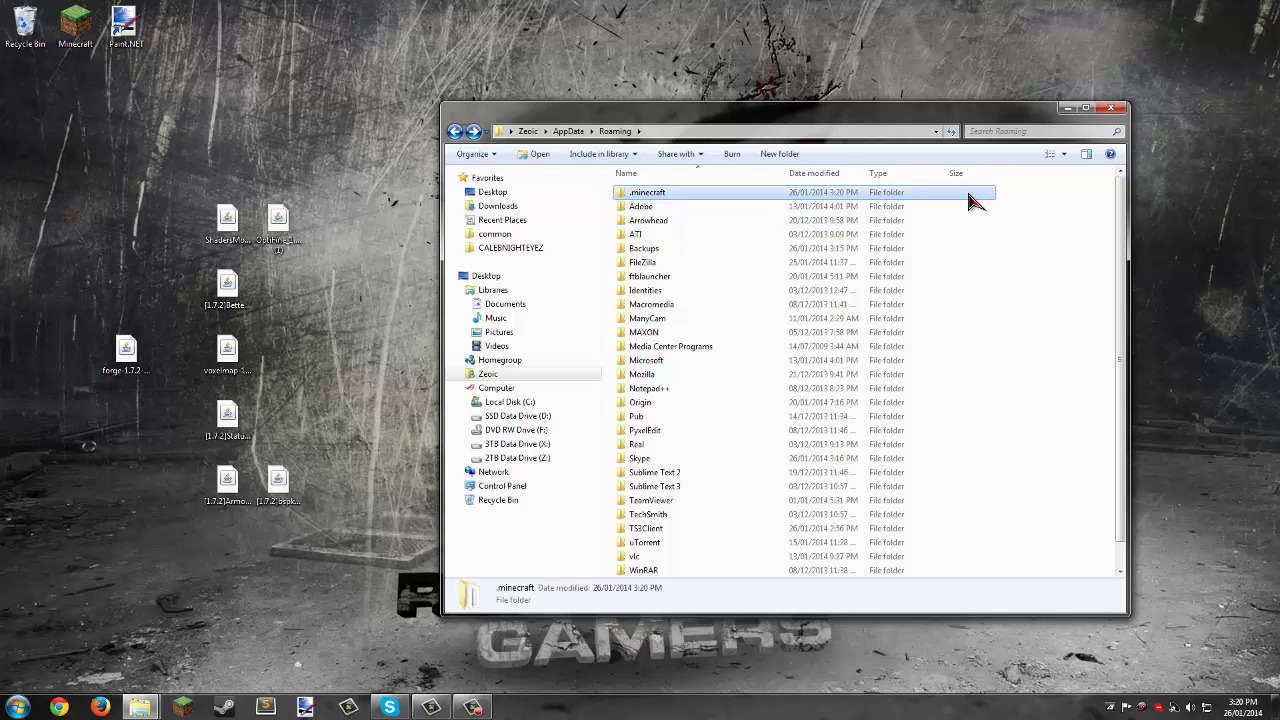
{"action": "double_click", "coordinate": [969, 194]}
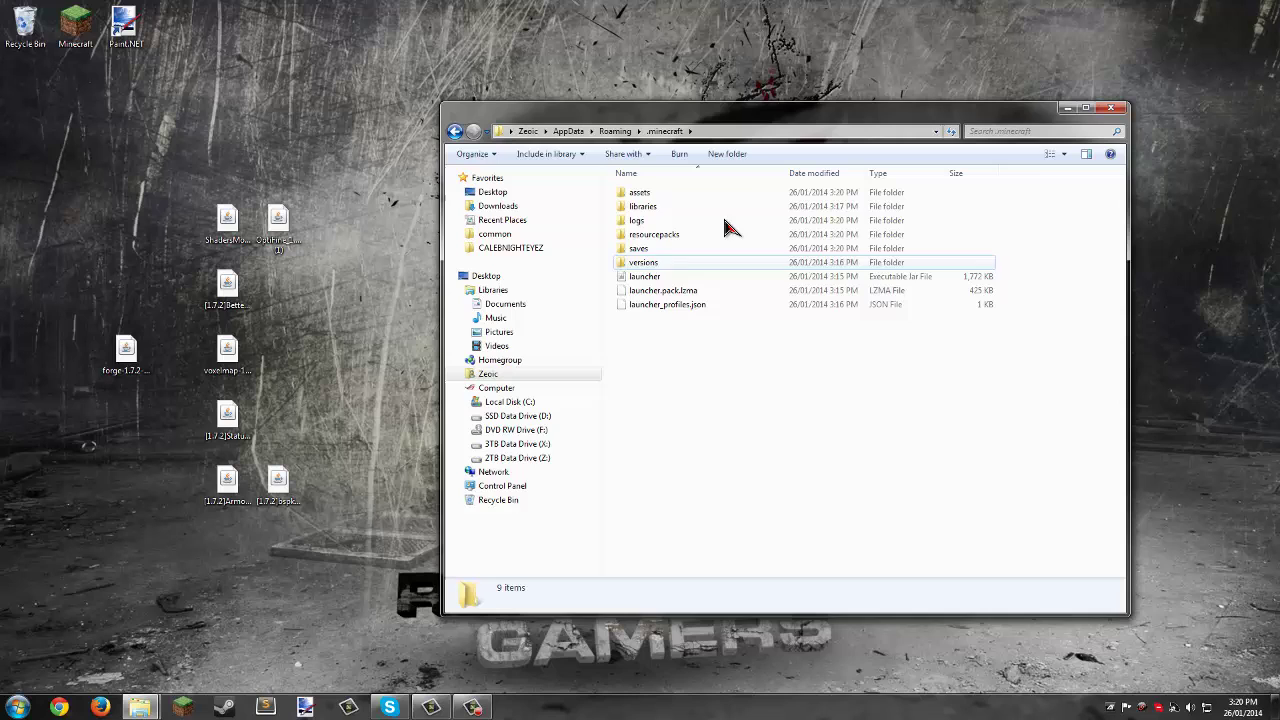
Run the Forge 1.7.2 installer from the desktop and choose the client installation
{"action": "left_click", "coordinate": [126, 358]}
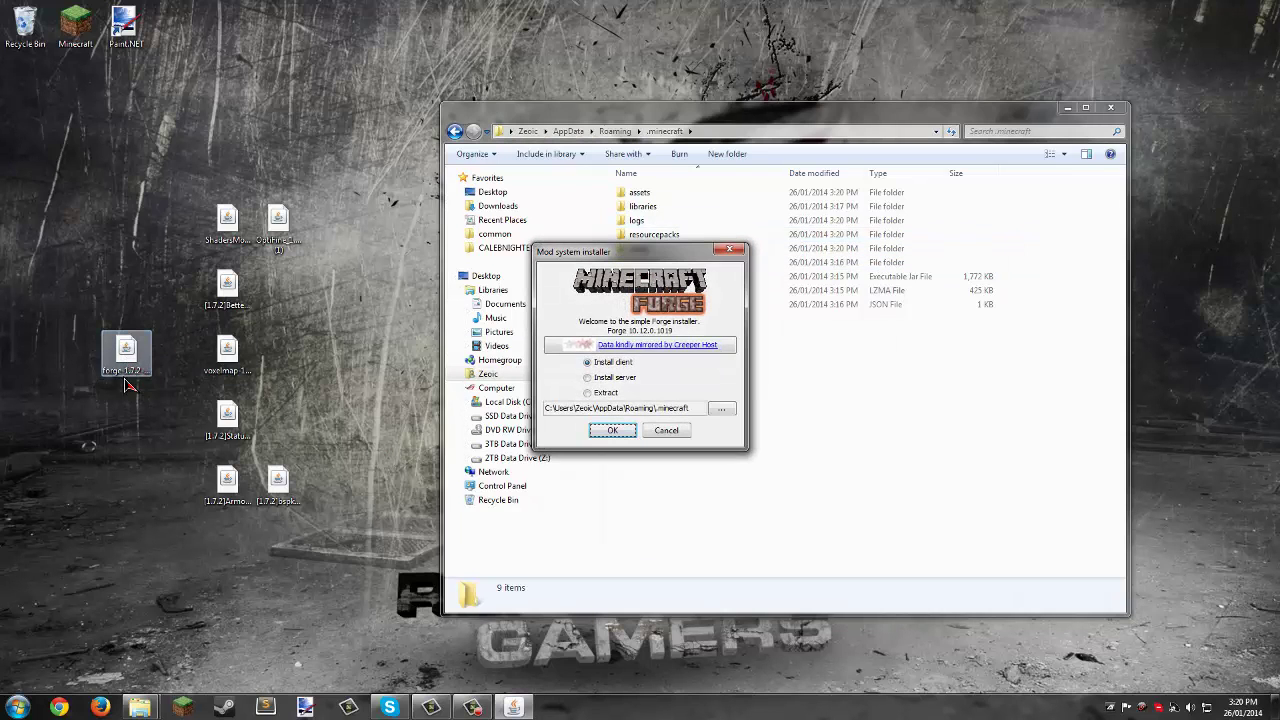
{"action": "left_click", "coordinate": [115, 355]}
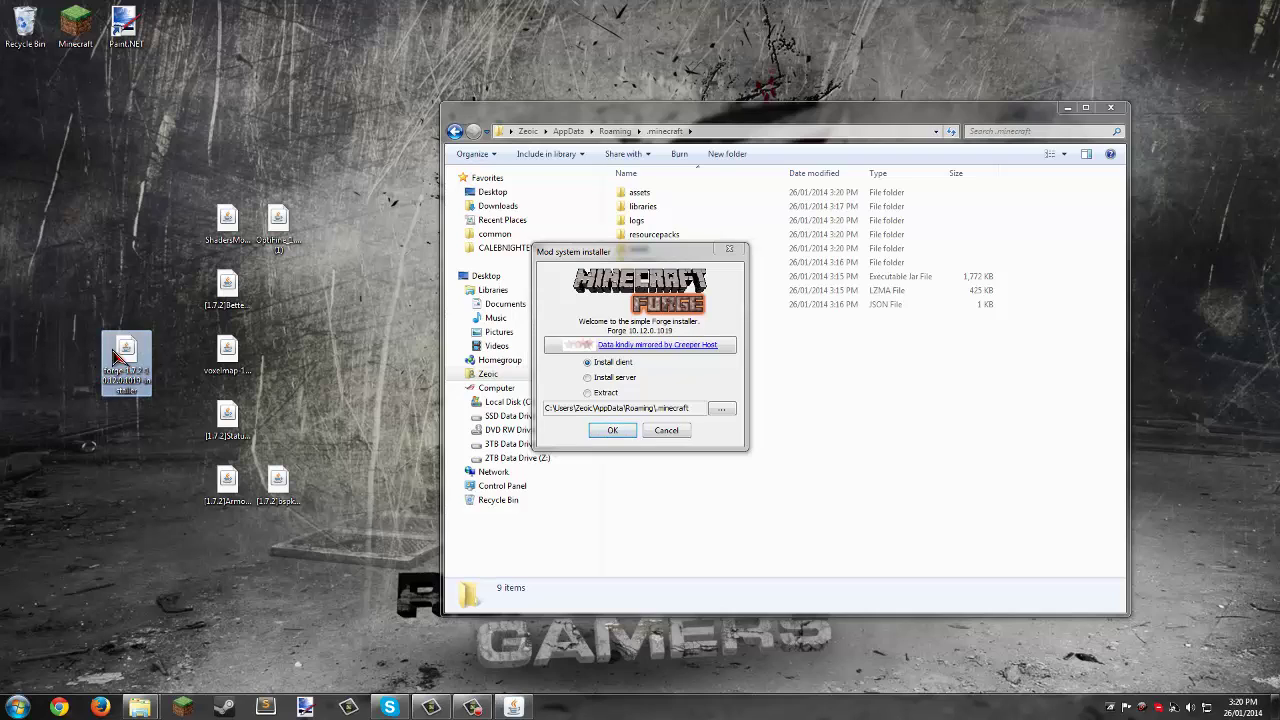
{"action": "right_click", "coordinate": [128, 347]}
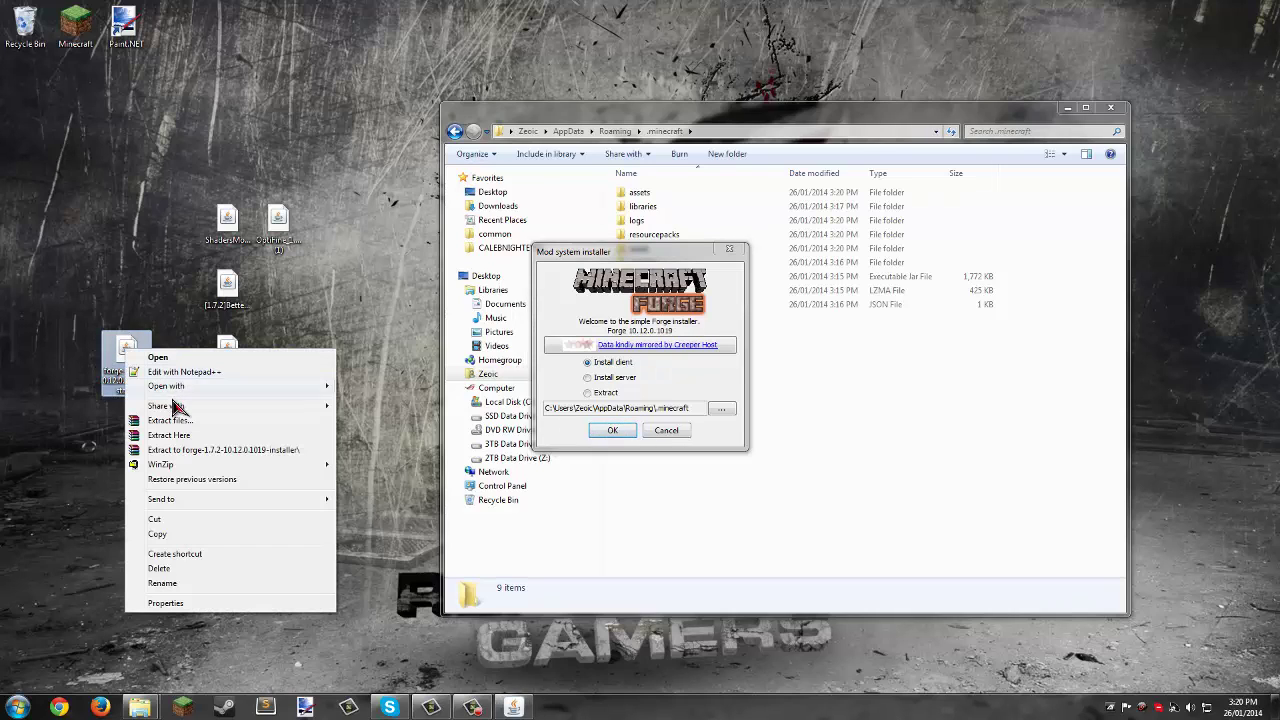
{"action": "mouse_move", "coordinate": [190, 387]}
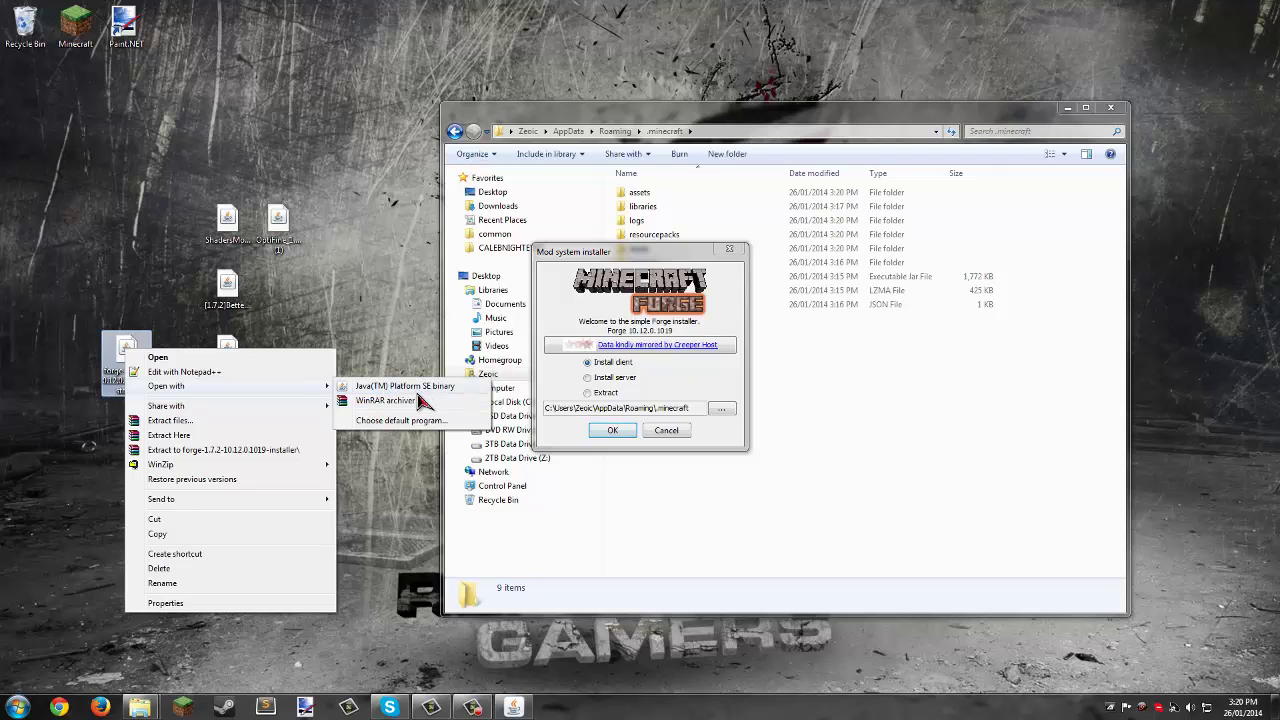
{"action": "left_click", "coordinate": [388, 328]}
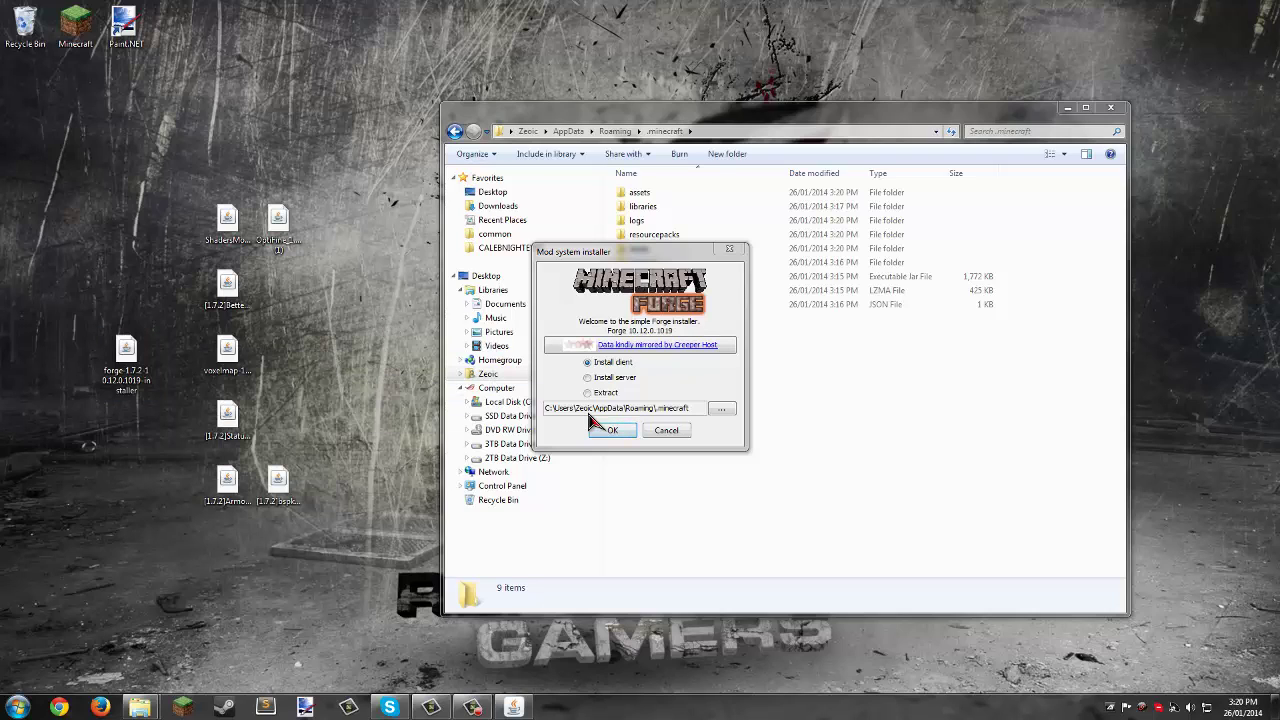
{"action": "left_click", "coordinate": [603, 367]}
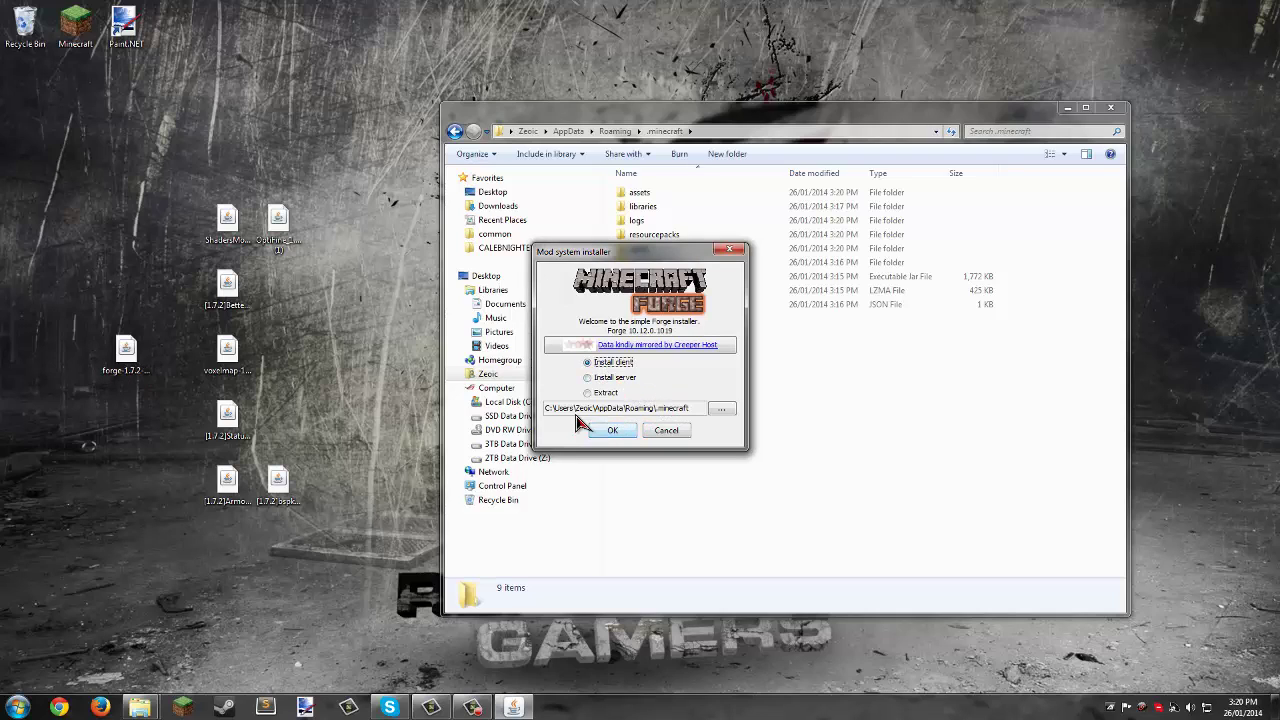
Compare the installer's target path with the .minecraft folder's path and install the Forge 10.12.0.1019 client there
{"action": "left_click_drag", "start_coordinate": [549, 408], "coordinate": [708, 422]}
{"action": "left_click", "coordinate": [700, 414]}
{"action": "left_click_drag", "start_coordinate": [597, 415], "coordinate": [686, 409]}
{"action": "left_click", "coordinate": [723, 133]}
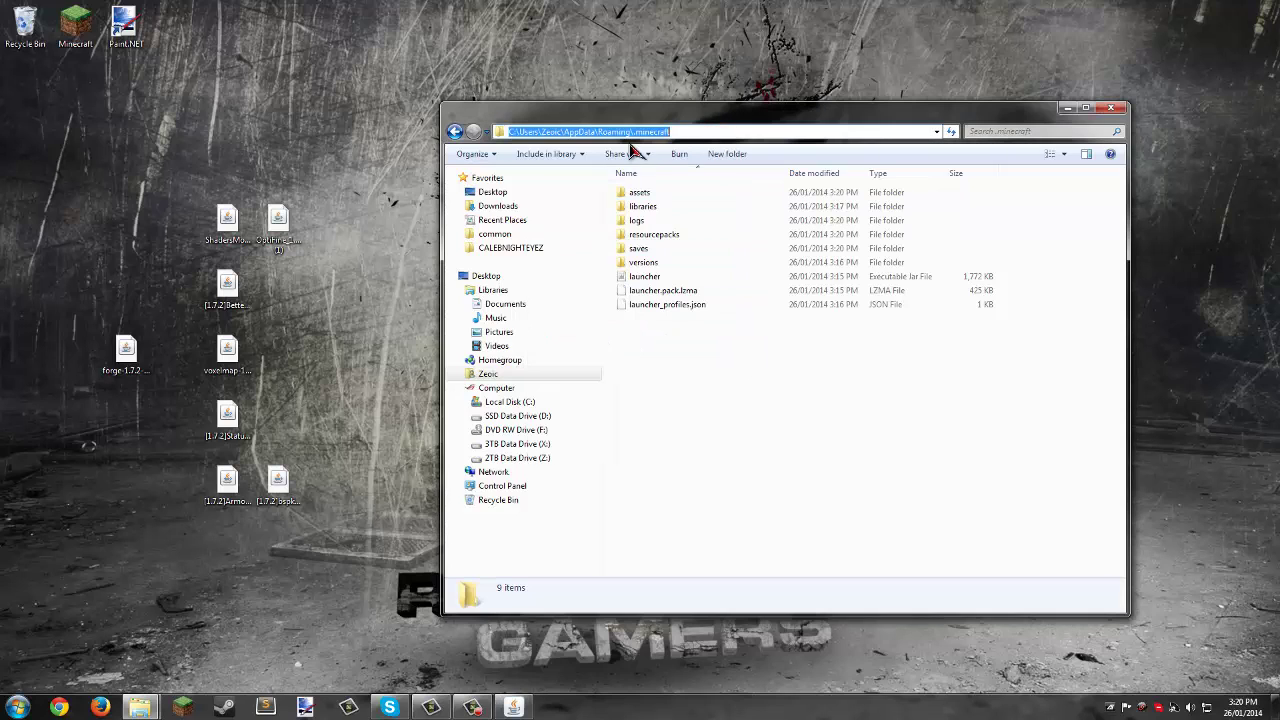
{"action": "left_click", "coordinate": [513, 707]}
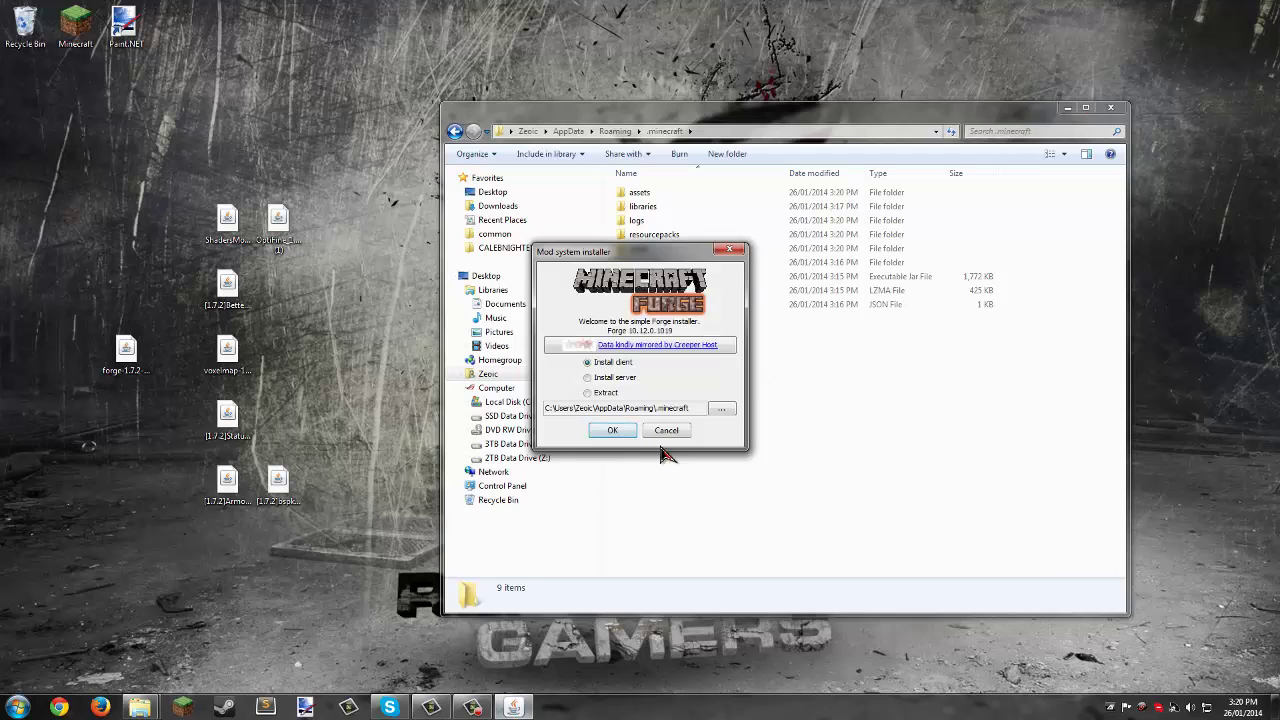
{"action": "left_click", "coordinate": [610, 435]}
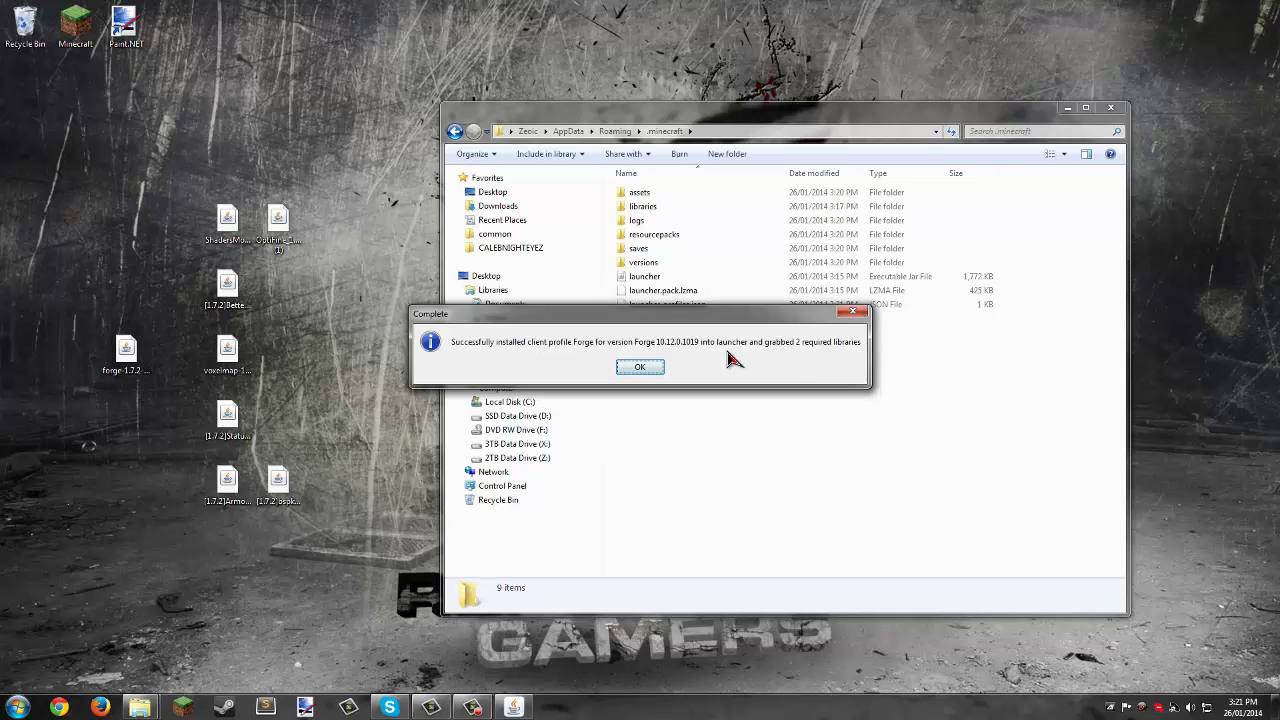
{"action": "left_click", "coordinate": [645, 369]}
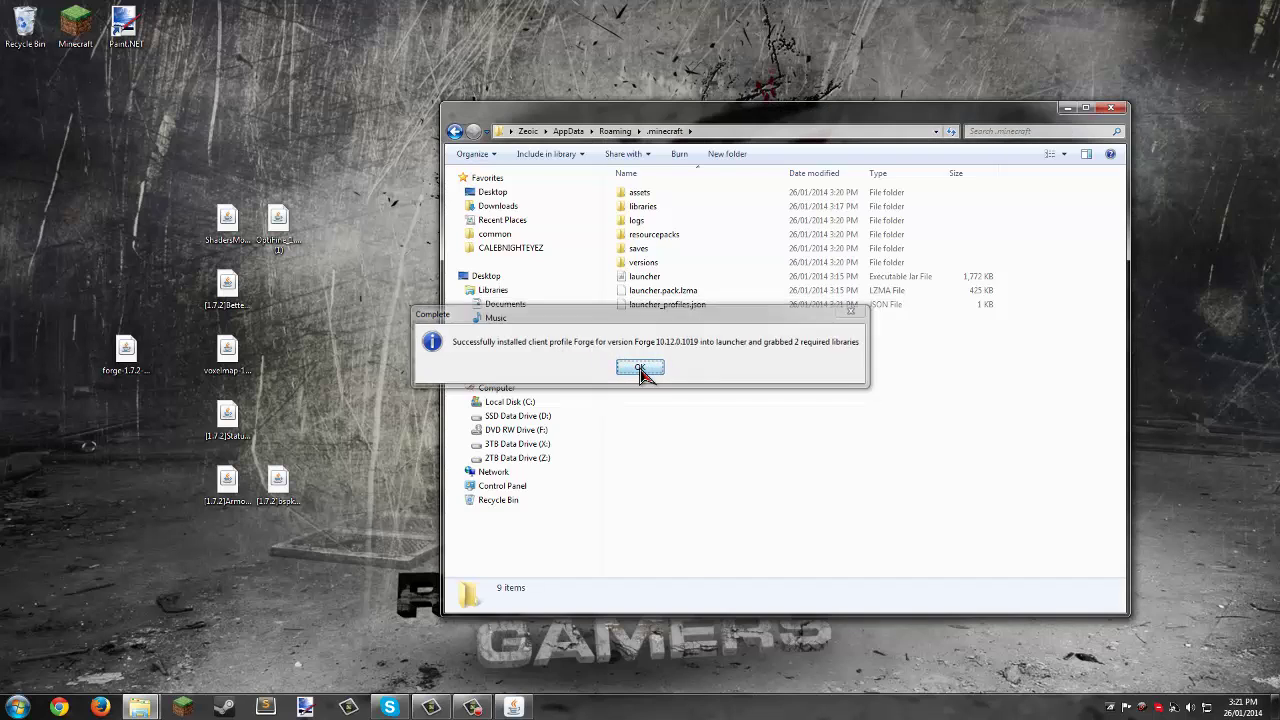
Open the versions folder in .minecraft and examine the 1.7.2 and 1.7.2-Forge10.12.0.1019 folders
{"action": "double_click", "coordinate": [650, 264]}
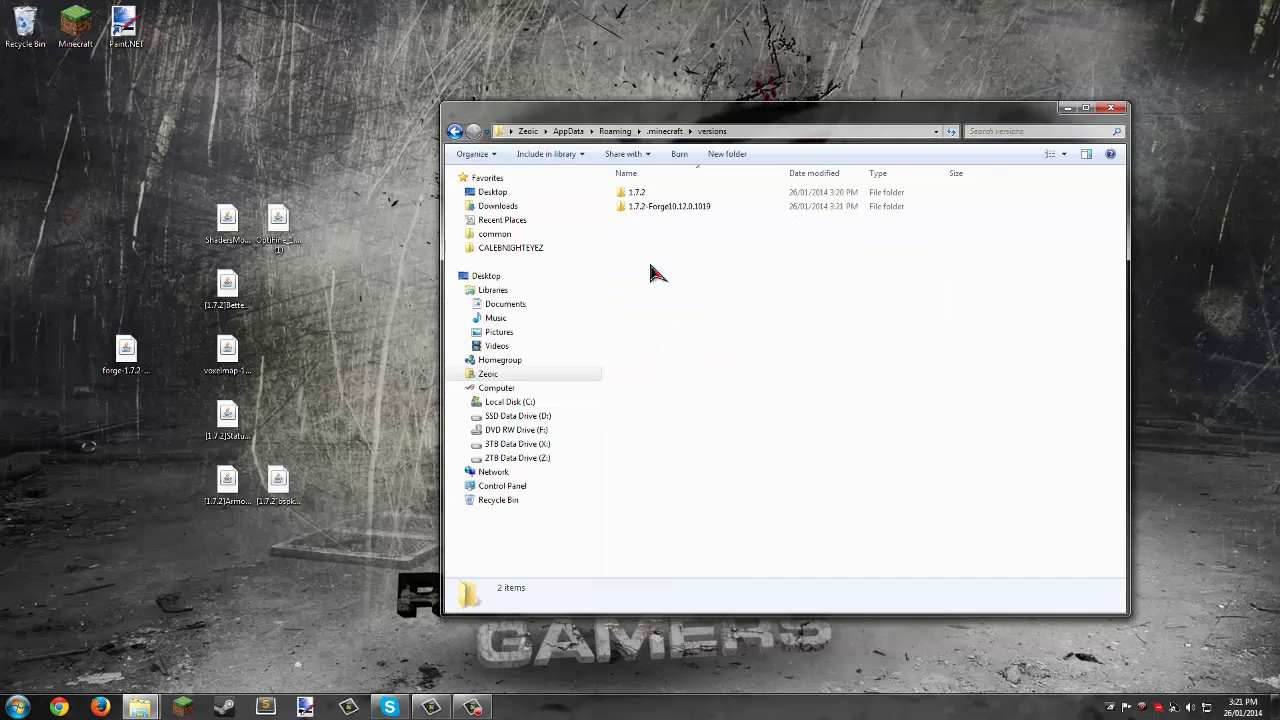
{"action": "left_click", "coordinate": [640, 194]}
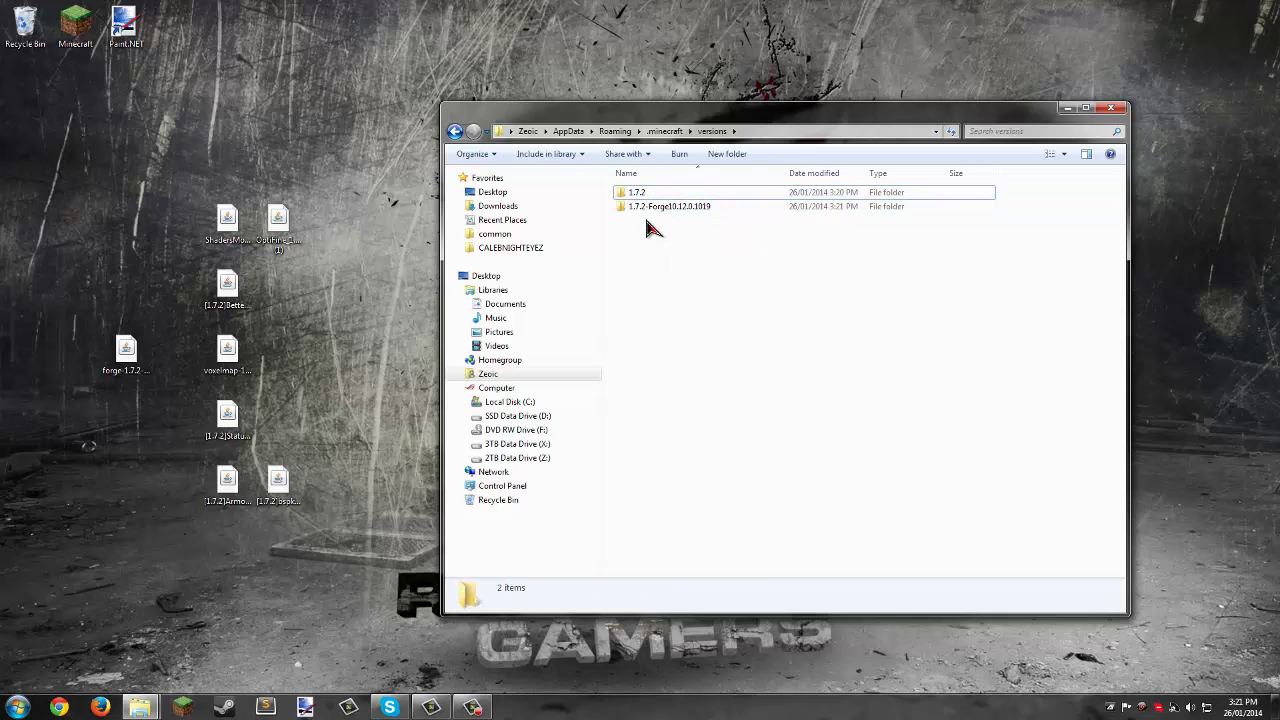
{"action": "left_click", "coordinate": [645, 207]}
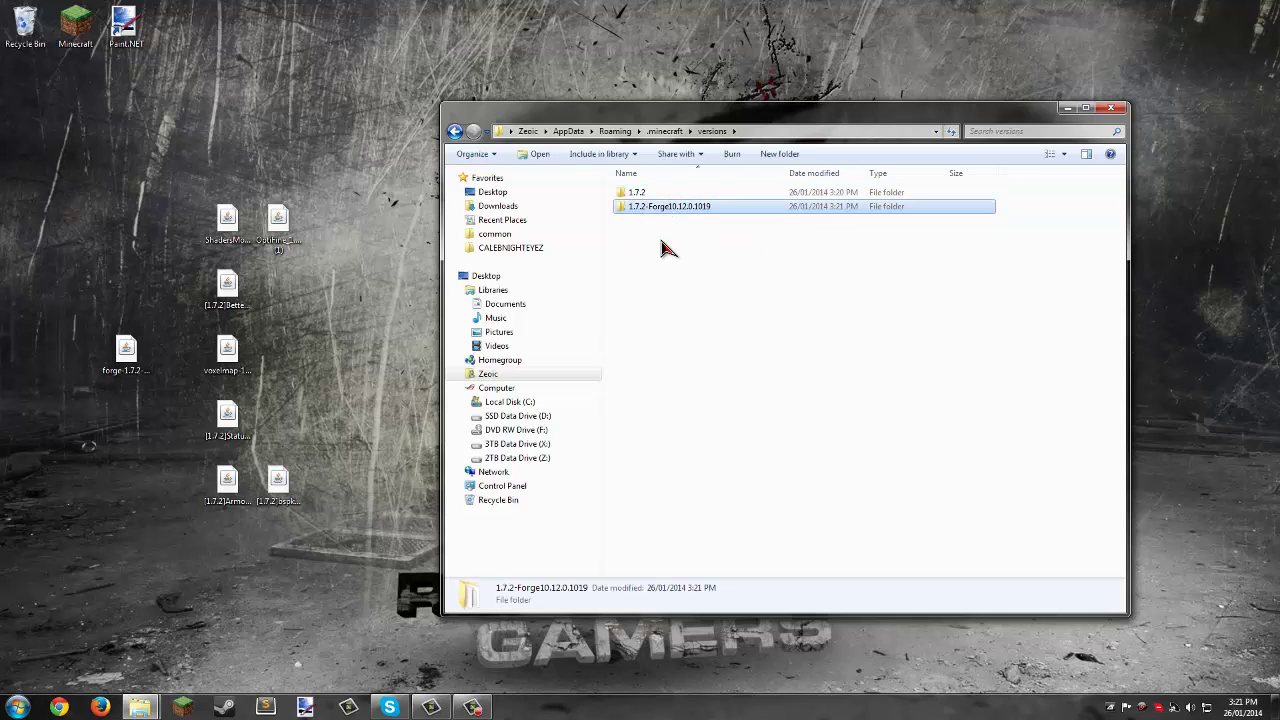
{"action": "left_click", "coordinate": [638, 193]}
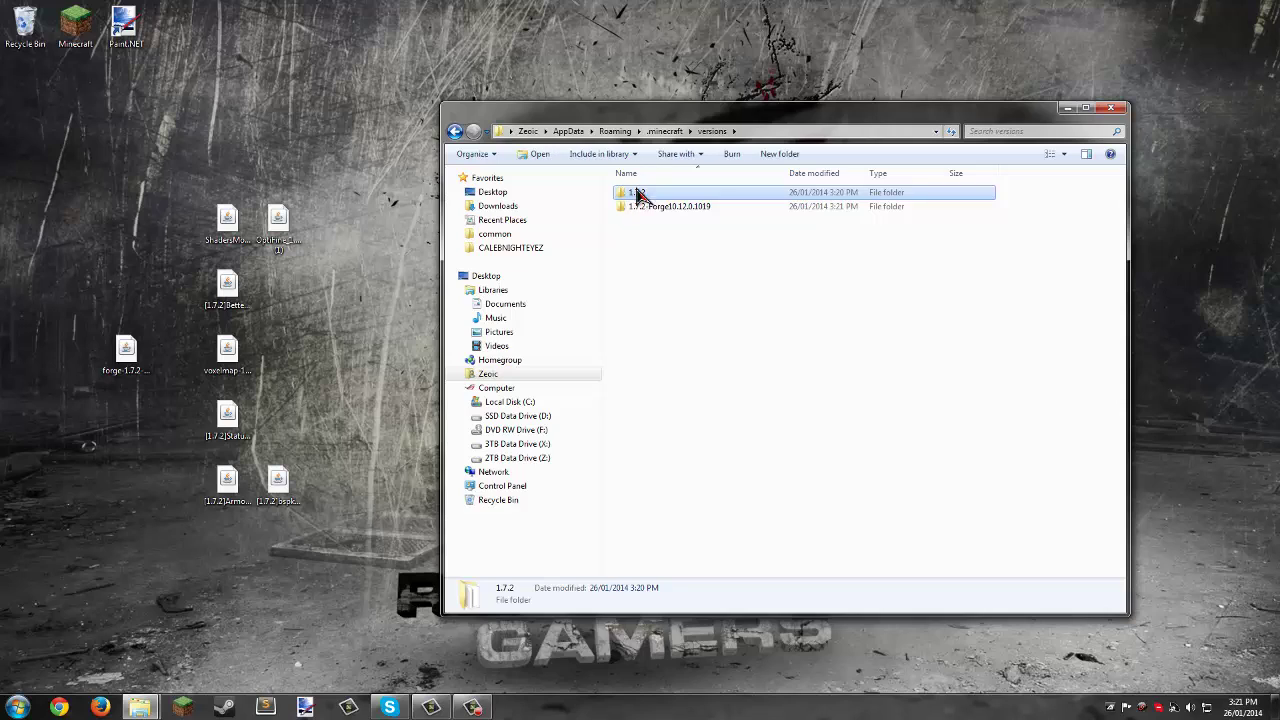
{"action": "left_click", "coordinate": [668, 266]}
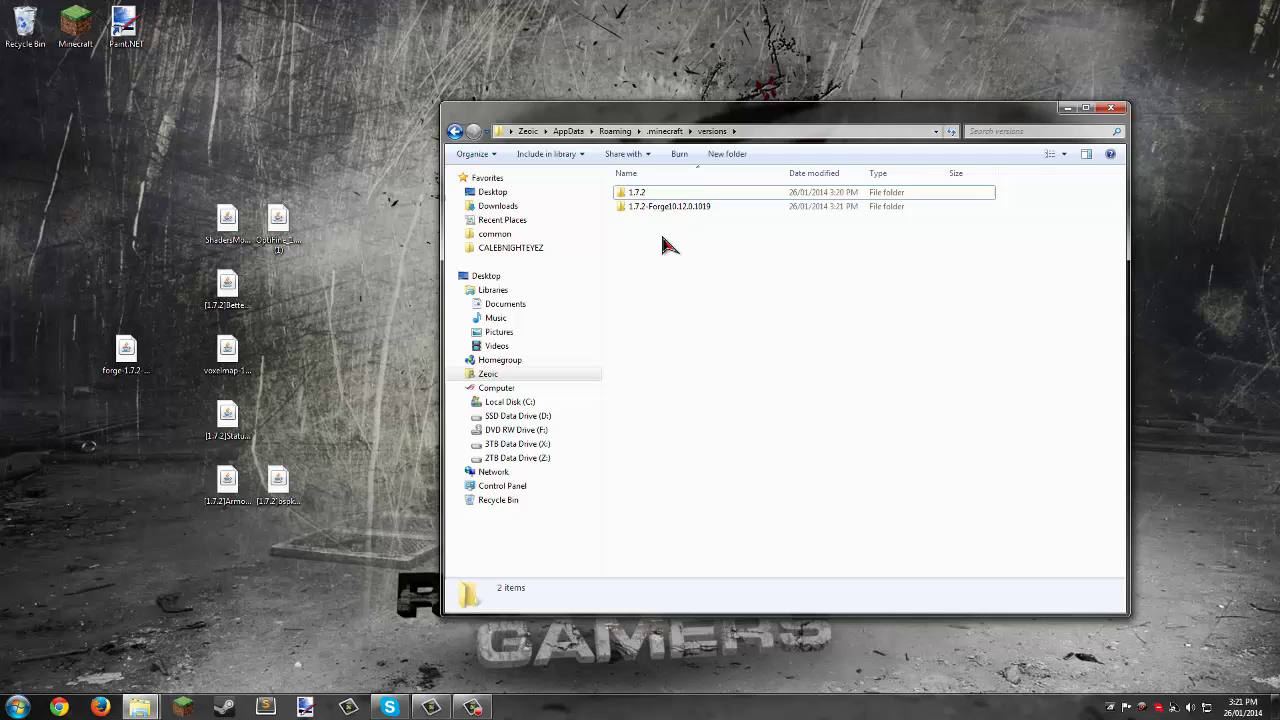
{"action": "left_click", "coordinate": [634, 209]}
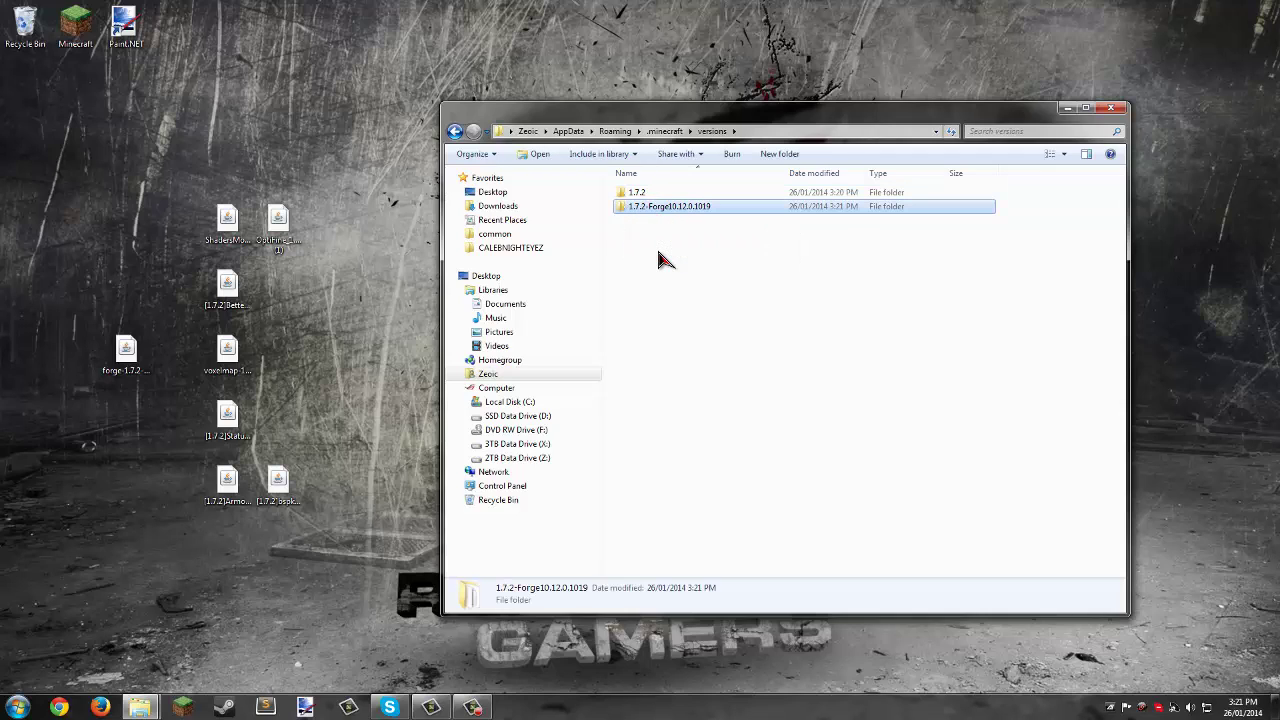
{"action": "left_click", "coordinate": [657, 257]}
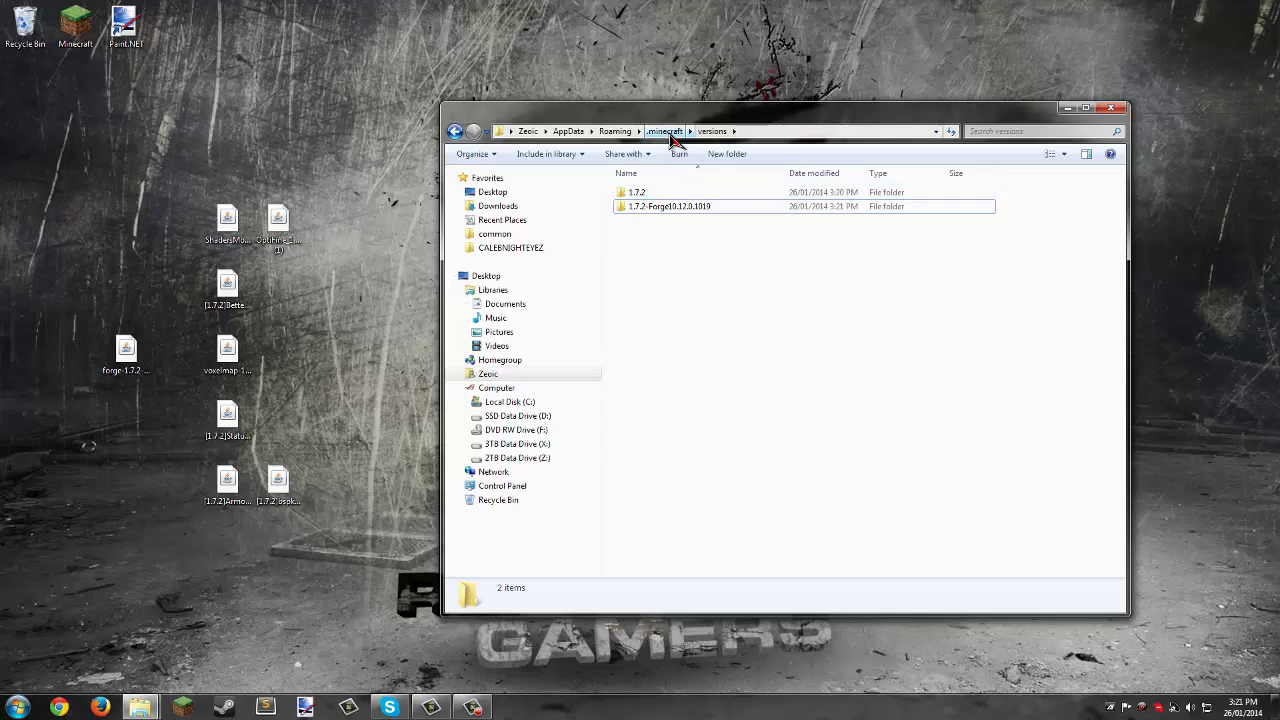
Create a new folder named mods in the .minecraft folder
{"action": "left_click", "coordinate": [667, 132]}
{"action": "right_click", "coordinate": [693, 476]}
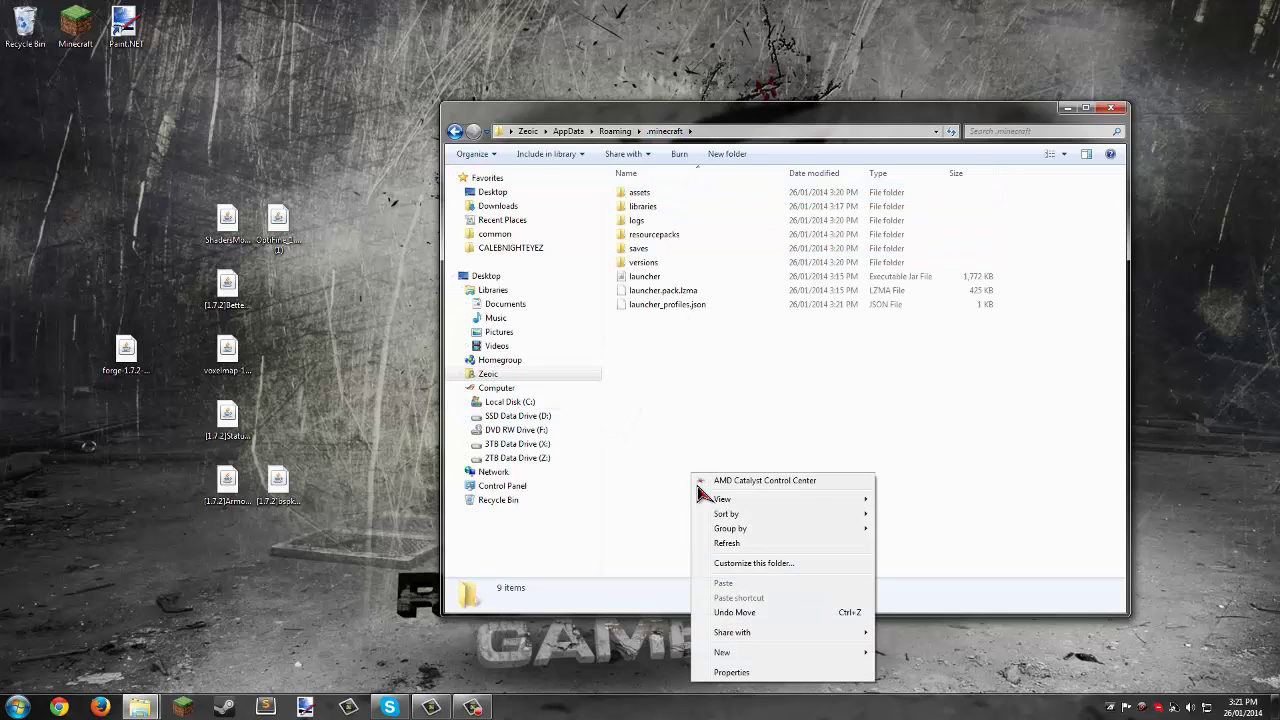
{"action": "mouse_move", "coordinate": [770, 652]}
{"action": "left_click", "coordinate": [895, 502]}
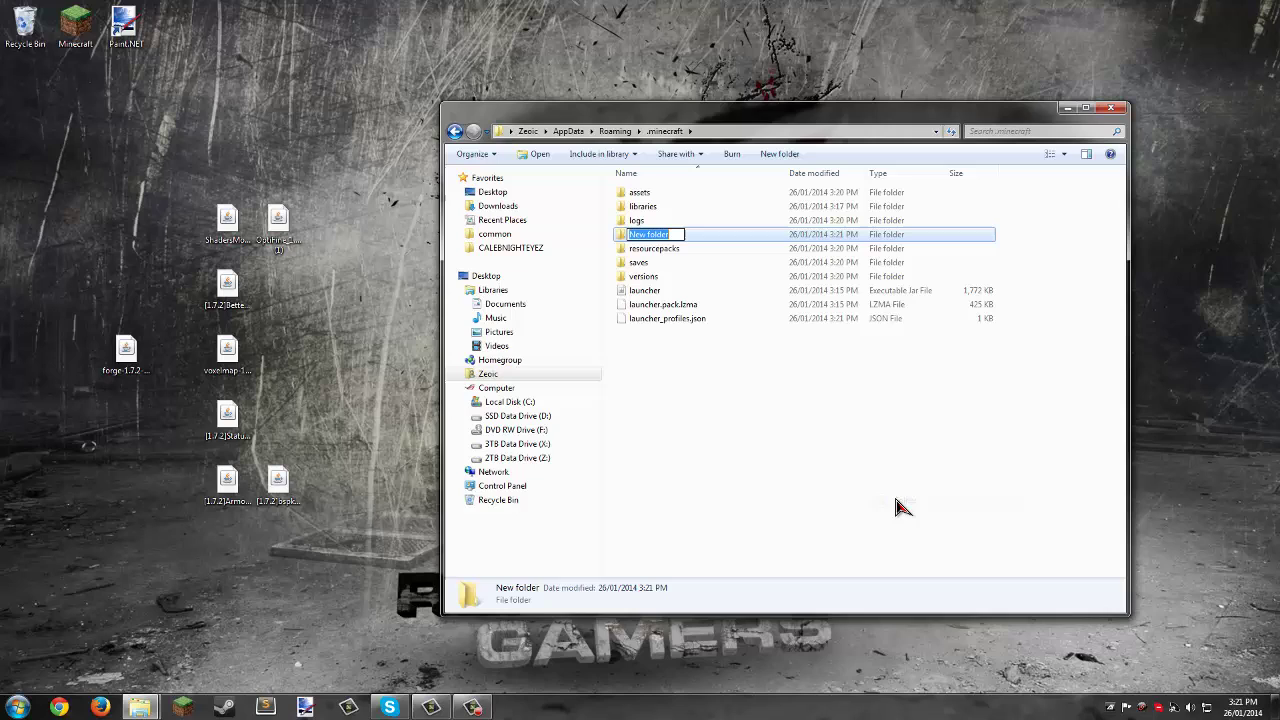
{"action": "type", "text": "mods"}
{"action": "key", "text": "Return"}
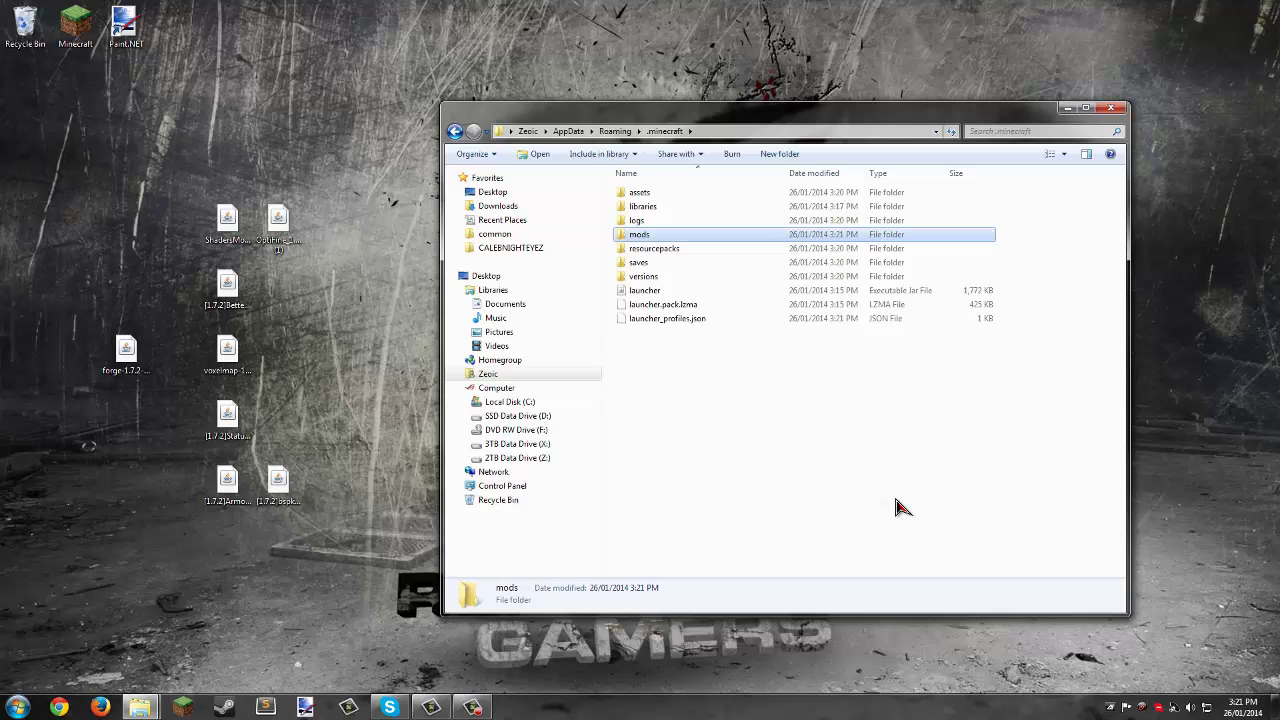
Move all the mod files except the Forge installer from the desktop into the mods folder, and return to .minecraft
{"action": "double_click", "coordinate": [641, 238]}
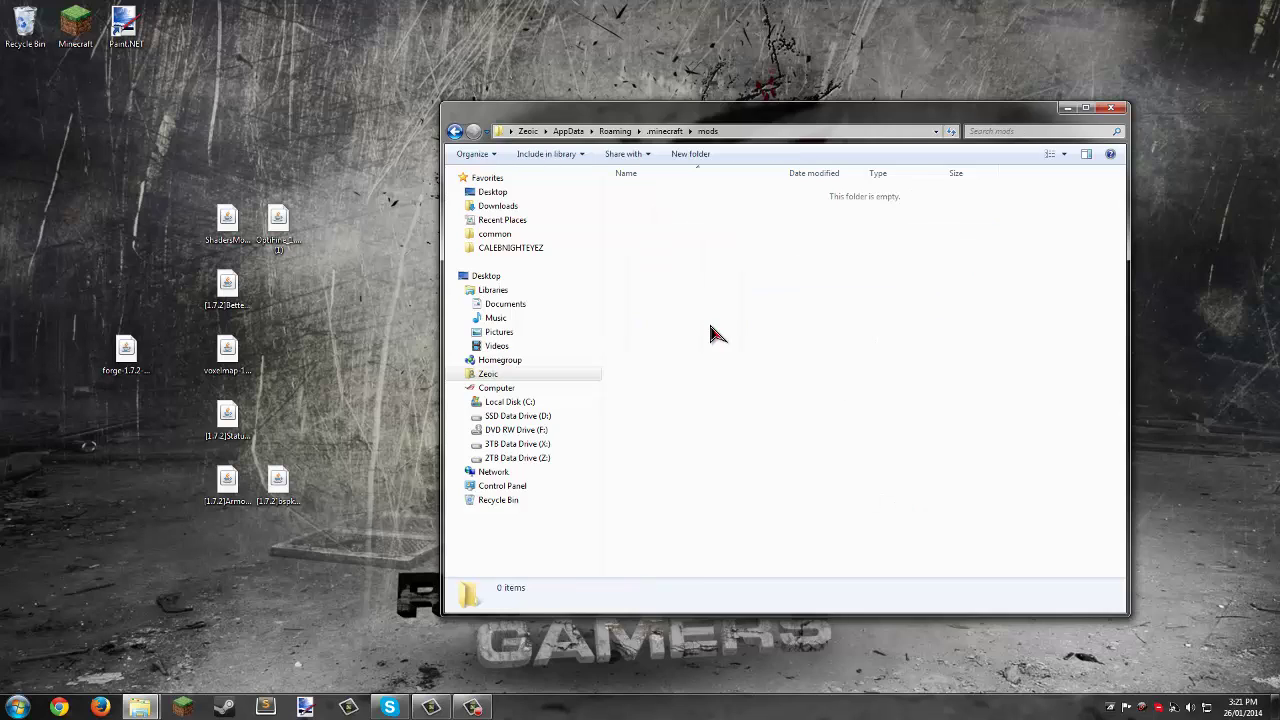
{"action": "left_click_drag", "start_coordinate": [280, 482], "coordinate": [280, 295]}
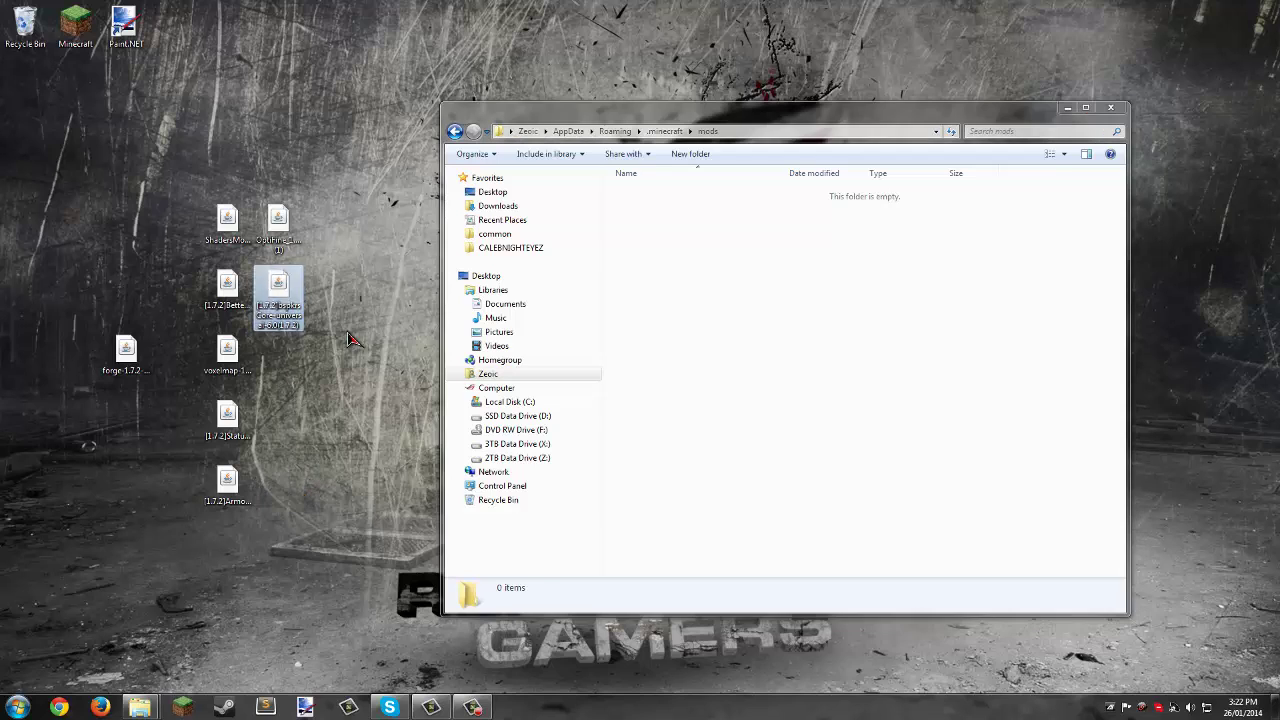
{"action": "left_click_drag", "start_coordinate": [345, 535], "coordinate": [202, 200]}
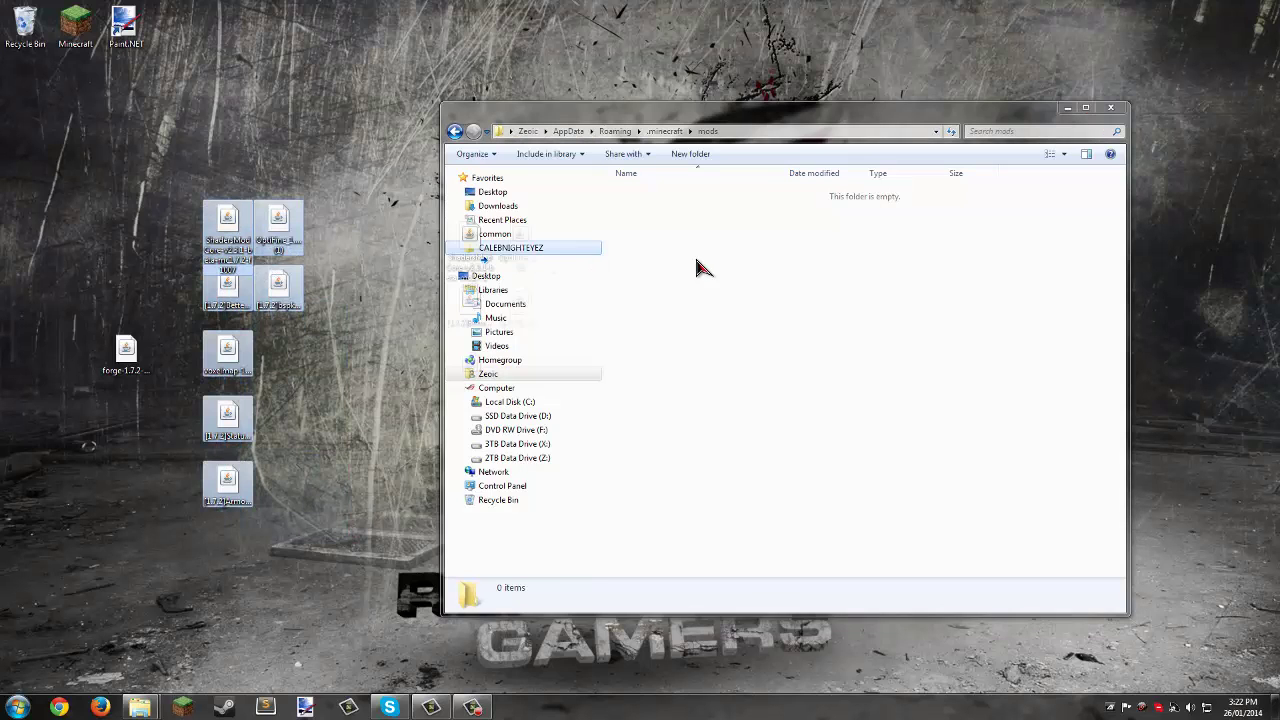
{"action": "left_click_drag", "start_coordinate": [703, 318], "coordinate": [700, 330]}
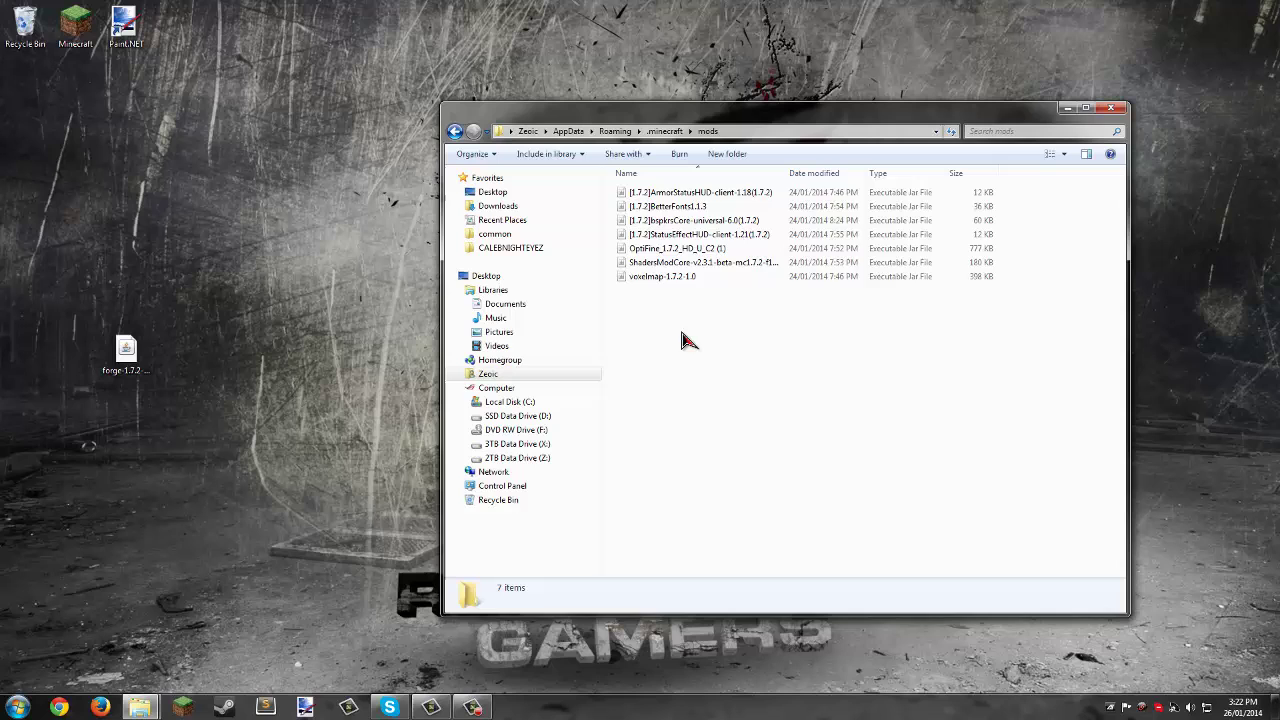
{"action": "left_click", "coordinate": [662, 131]}
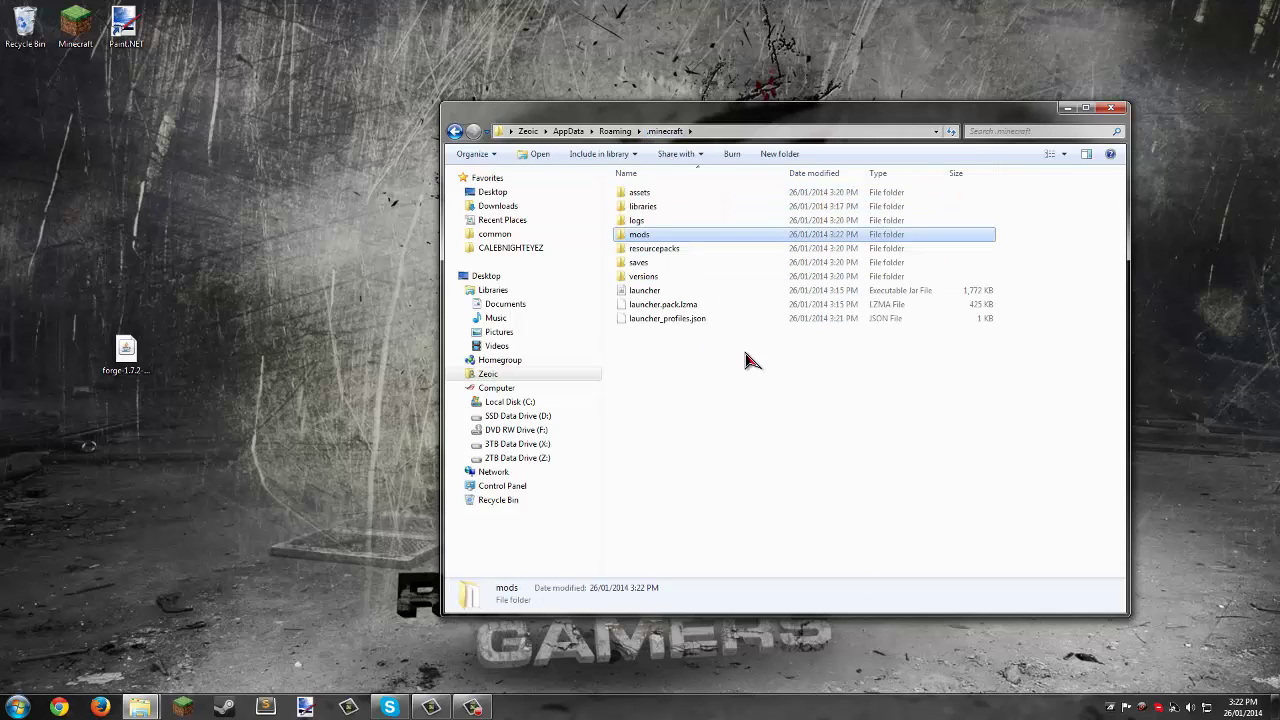
Open the Minecraft launcher and set the current profile's version to release 1.7.2-Forge10.12.0.1019
{"action": "left_click", "coordinate": [182, 707]}
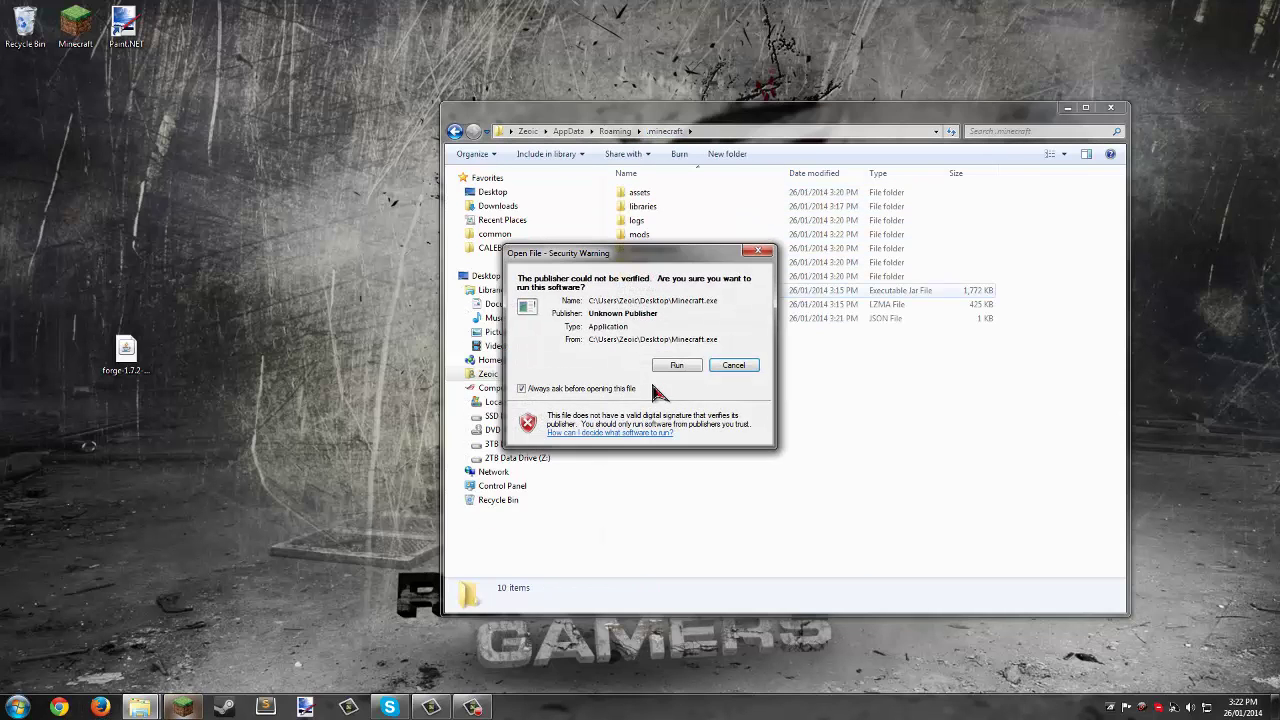
{"action": "left_click", "coordinate": [674, 367]}
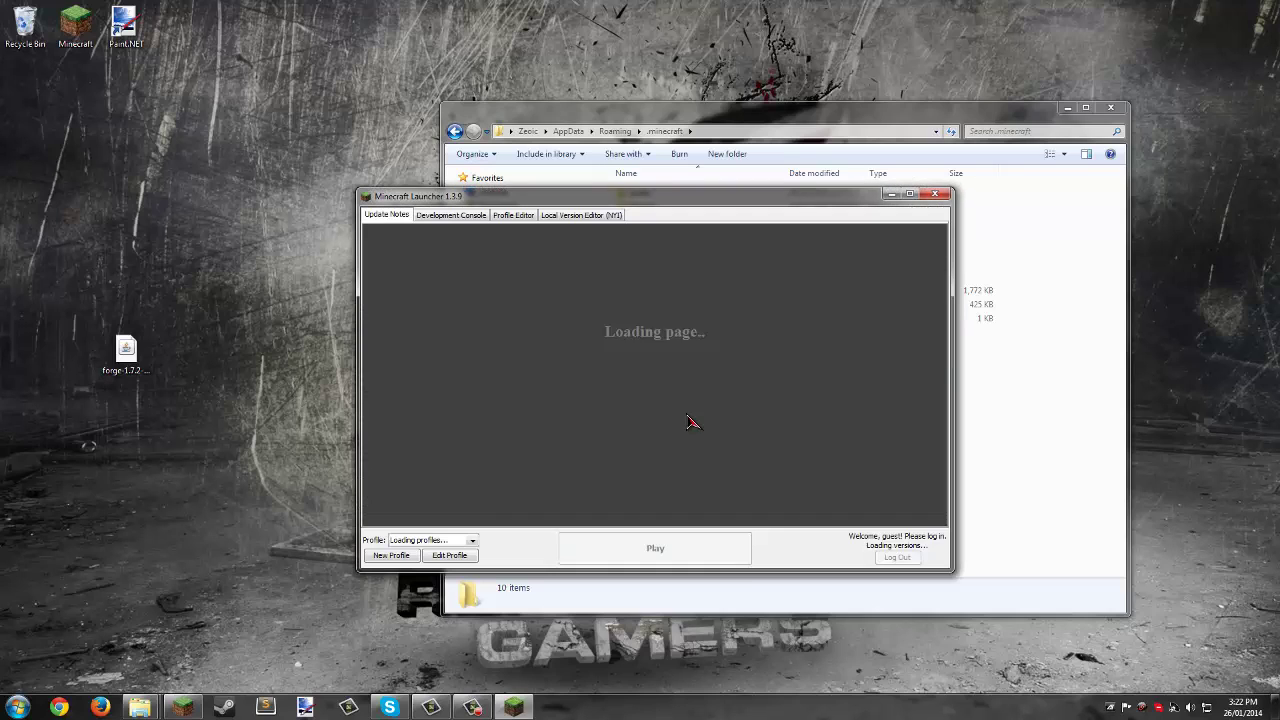
{"action": "left_click", "coordinate": [449, 556]}
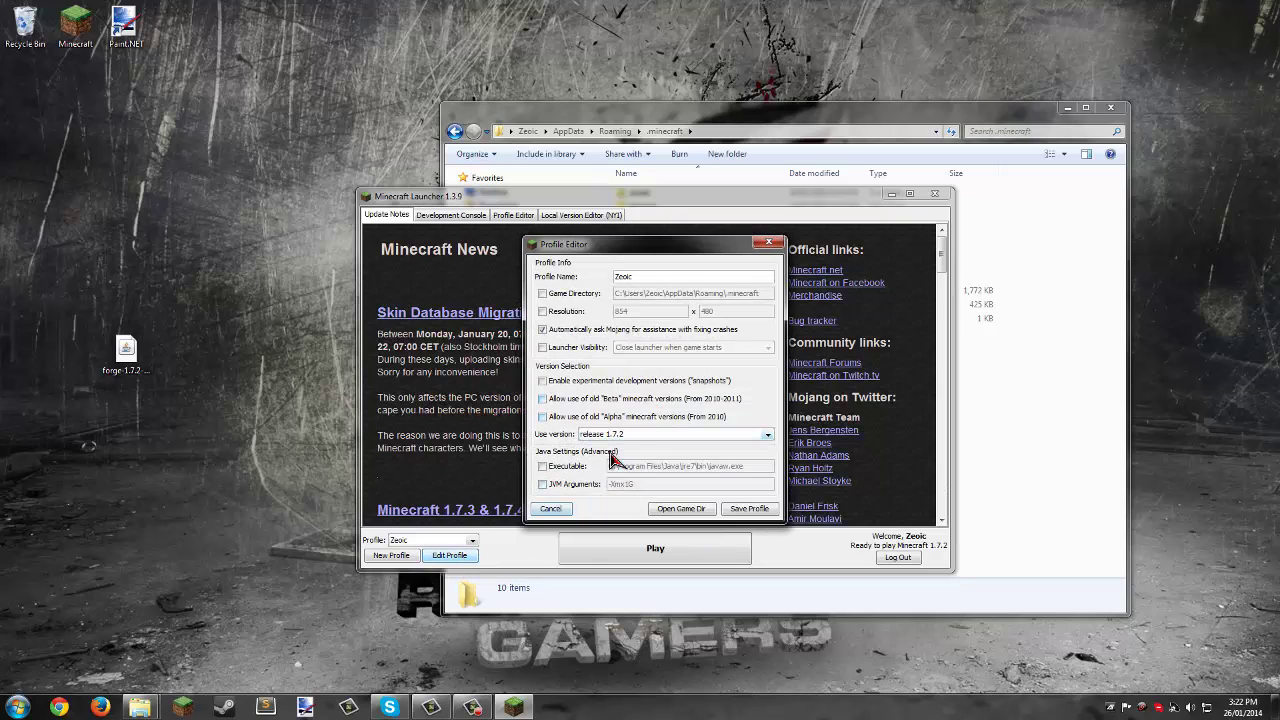
{"action": "left_click", "coordinate": [604, 437]}
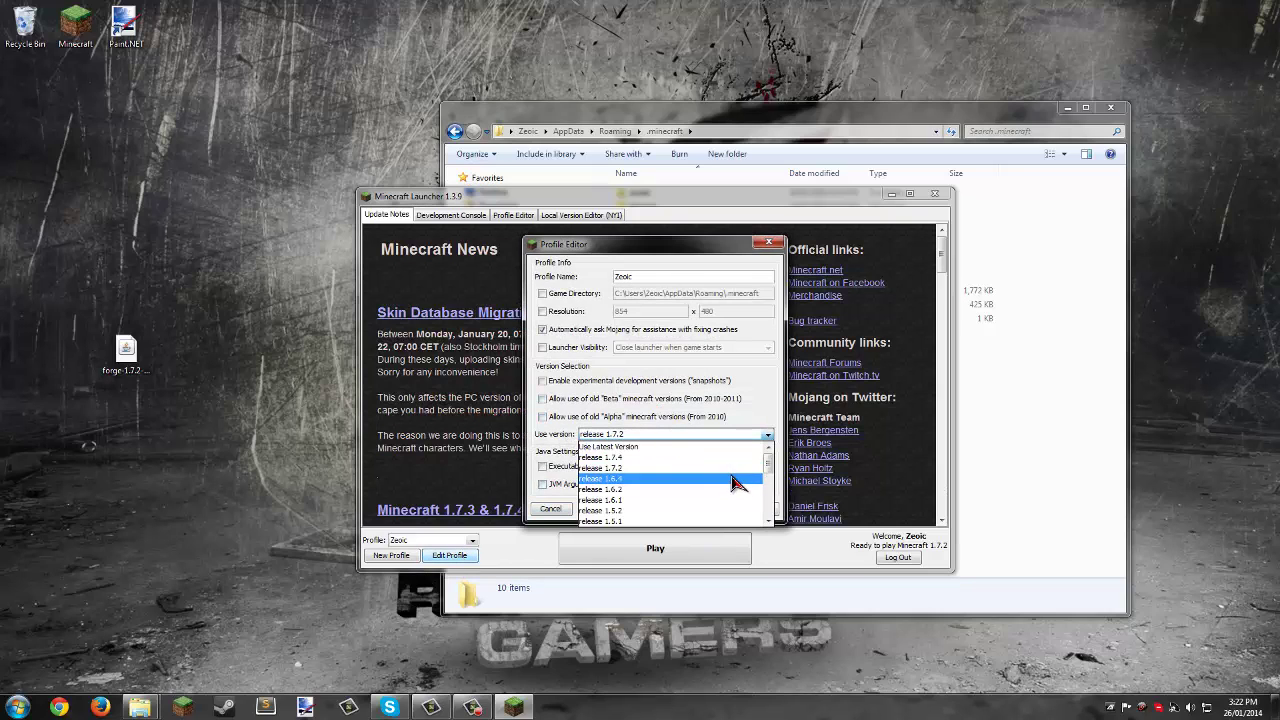
{"action": "left_click_drag", "start_coordinate": [767, 468], "coordinate": [776, 522]}
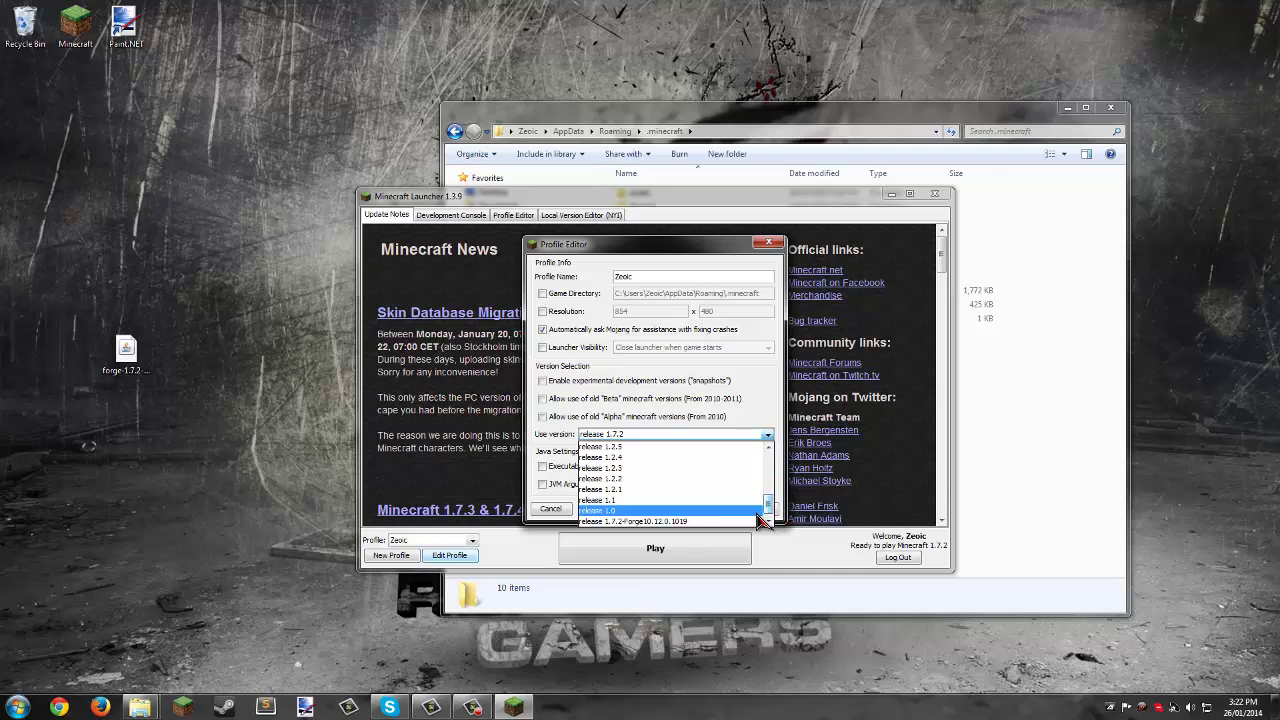
{"action": "left_click", "coordinate": [662, 522]}
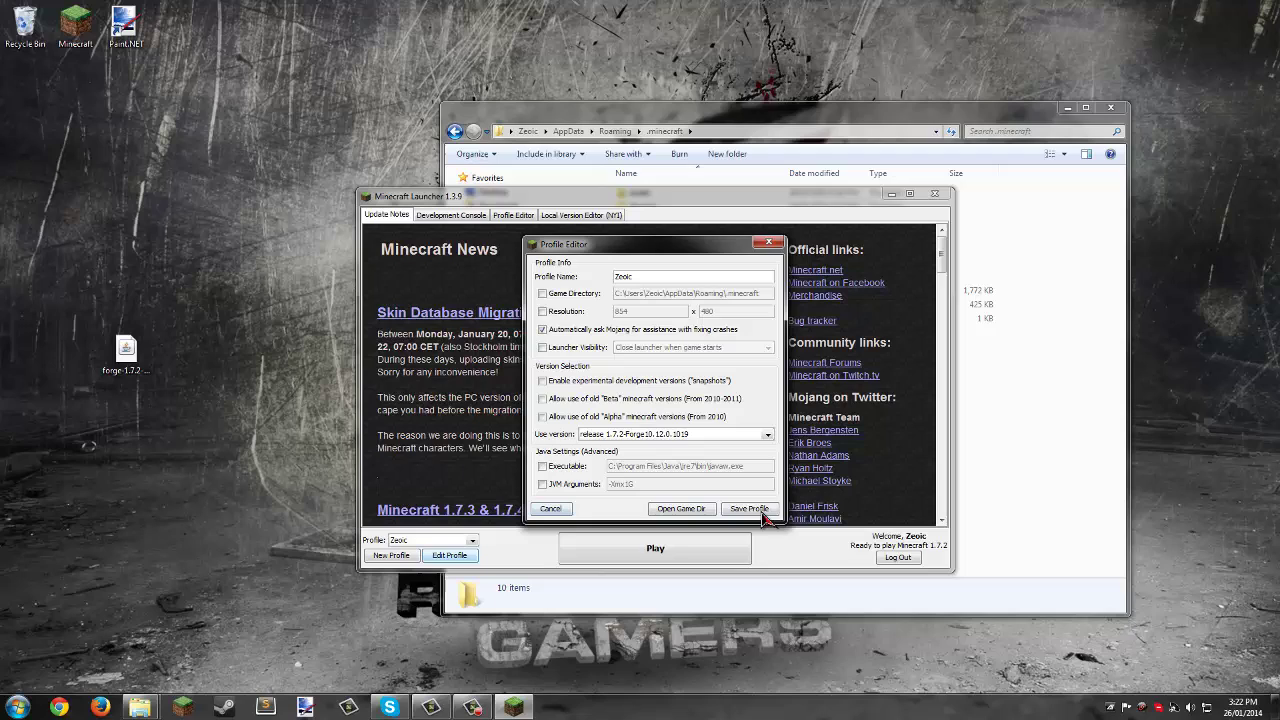
Enable the profile's JVM arguments with -Xmx10G and launch the game with the saved profile
{"action": "left_click", "coordinate": [543, 485]}
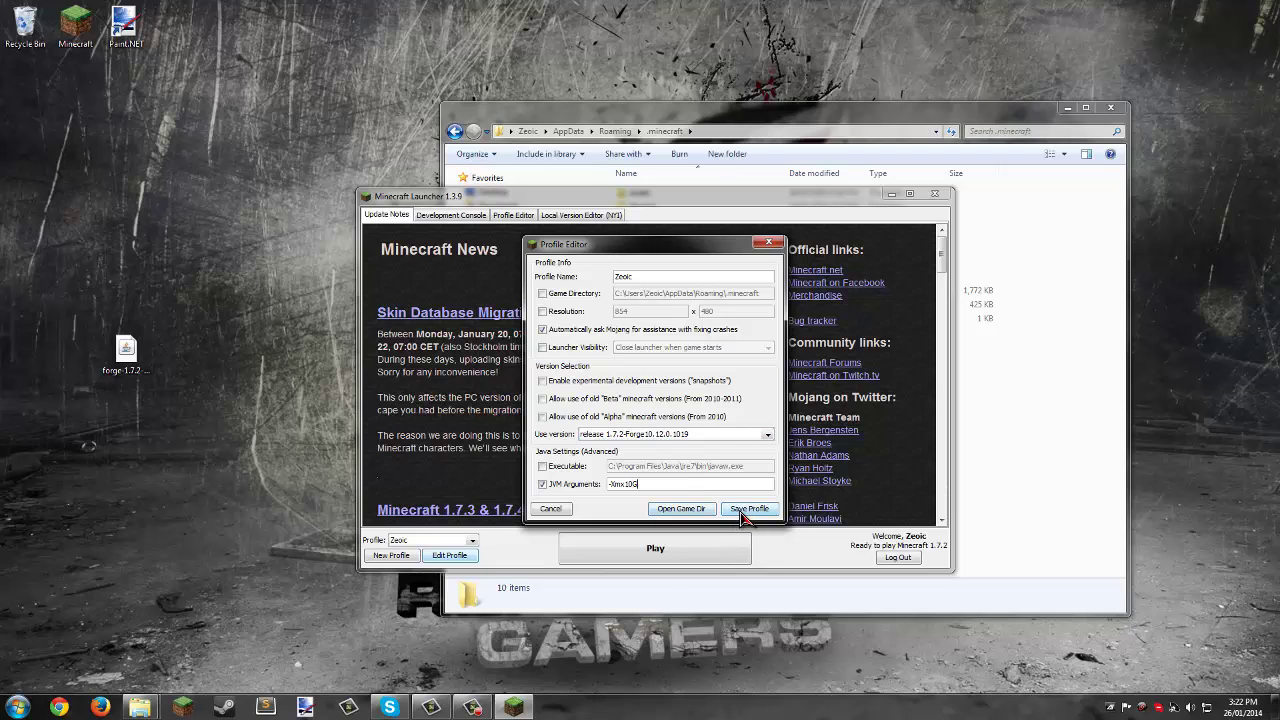
{"action": "left_click", "coordinate": [748, 510]}
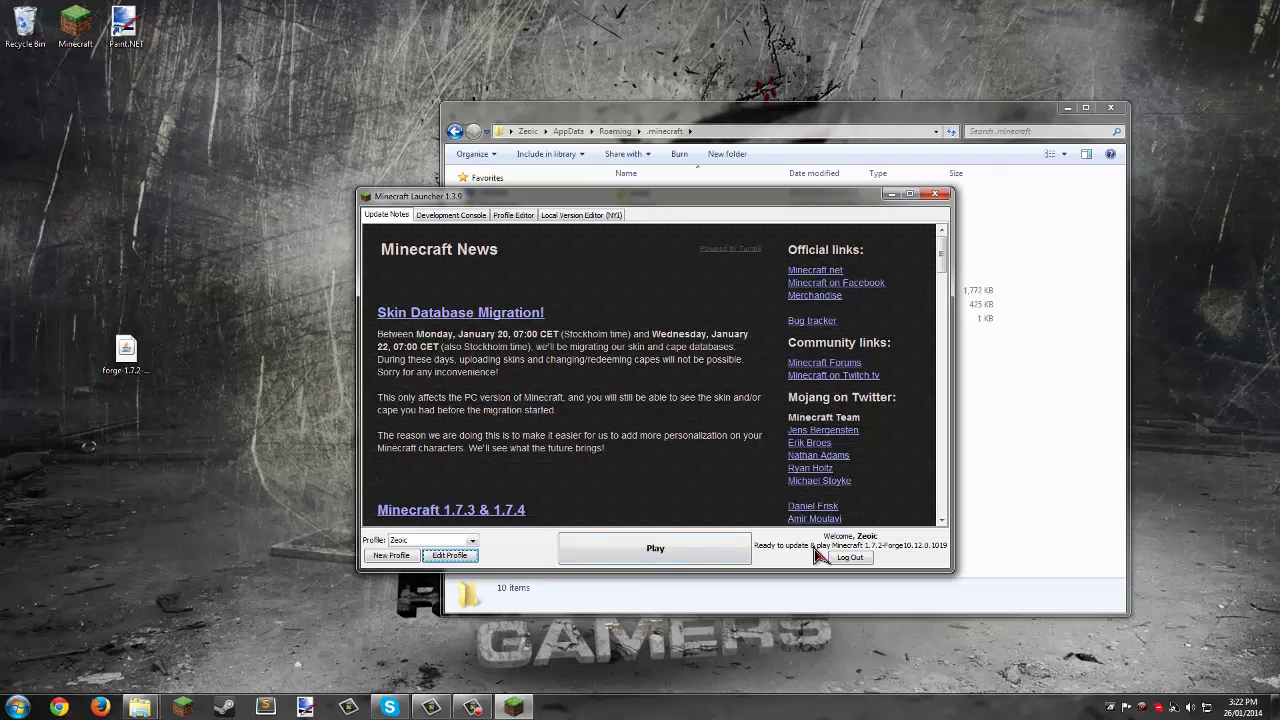
{"action": "left_click", "coordinate": [607, 554]}
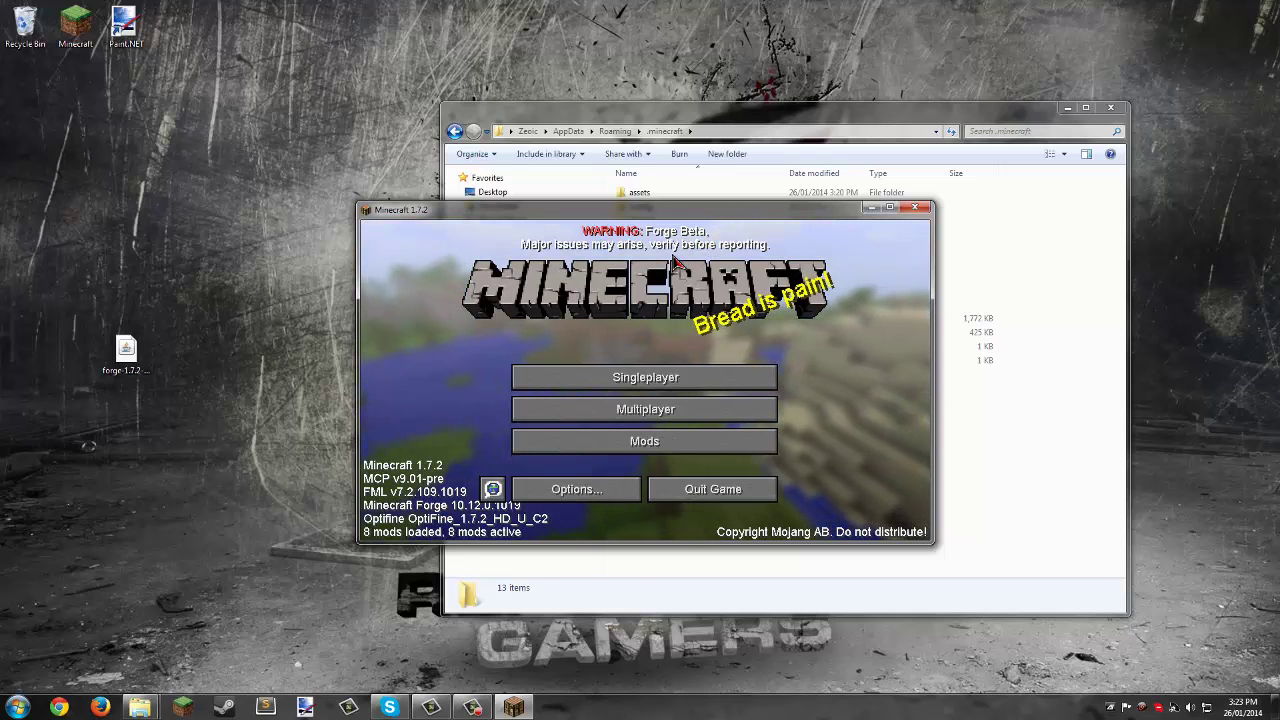
Turn the game's master volume down to its minimum and return to the title screen
{"action": "left_click", "coordinate": [597, 490]}
{"action": "left_click", "coordinate": [586, 380]}
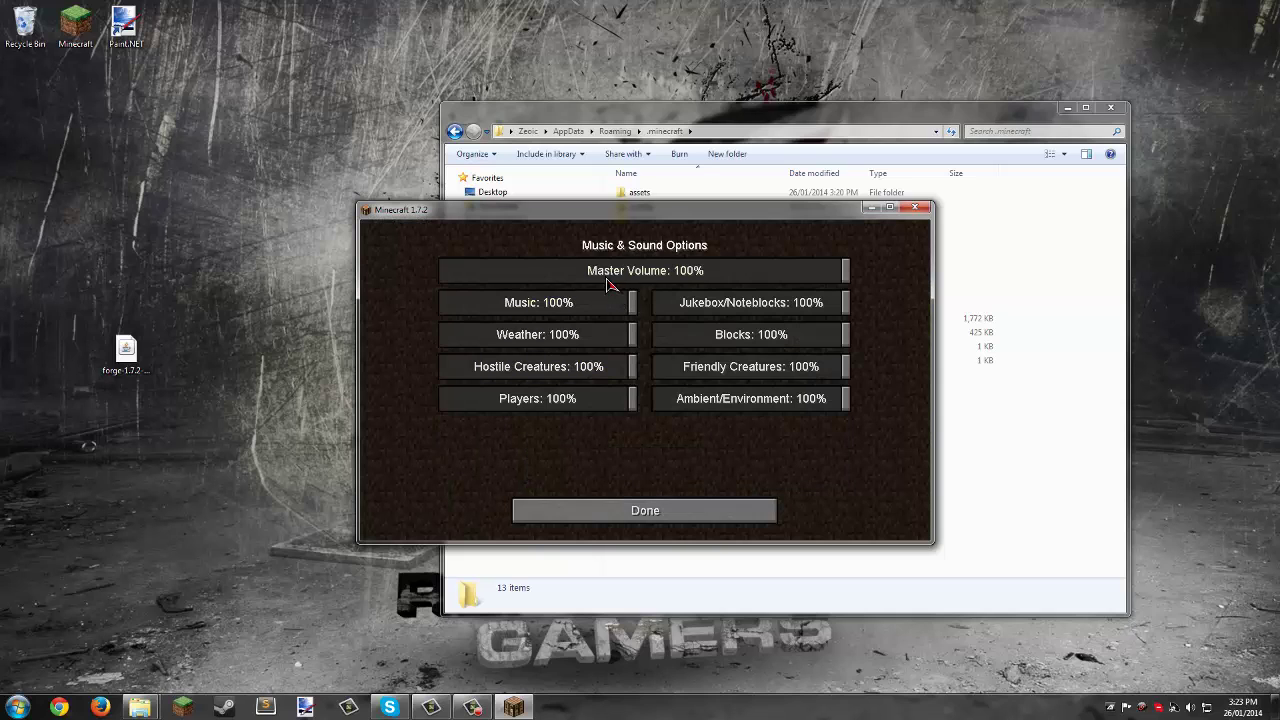
{"action": "left_click_drag", "start_coordinate": [607, 280], "coordinate": [436, 289]}
{"action": "left_click", "coordinate": [686, 522]}
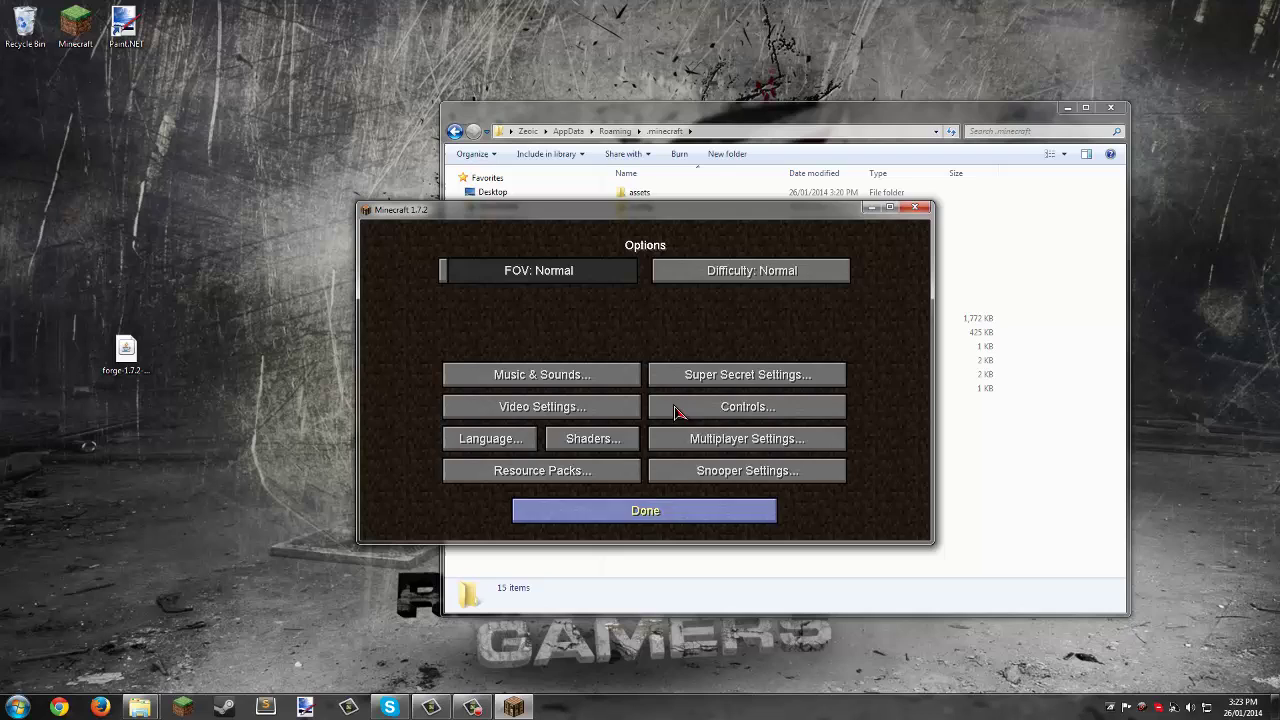
{"action": "left_click", "coordinate": [660, 508]}
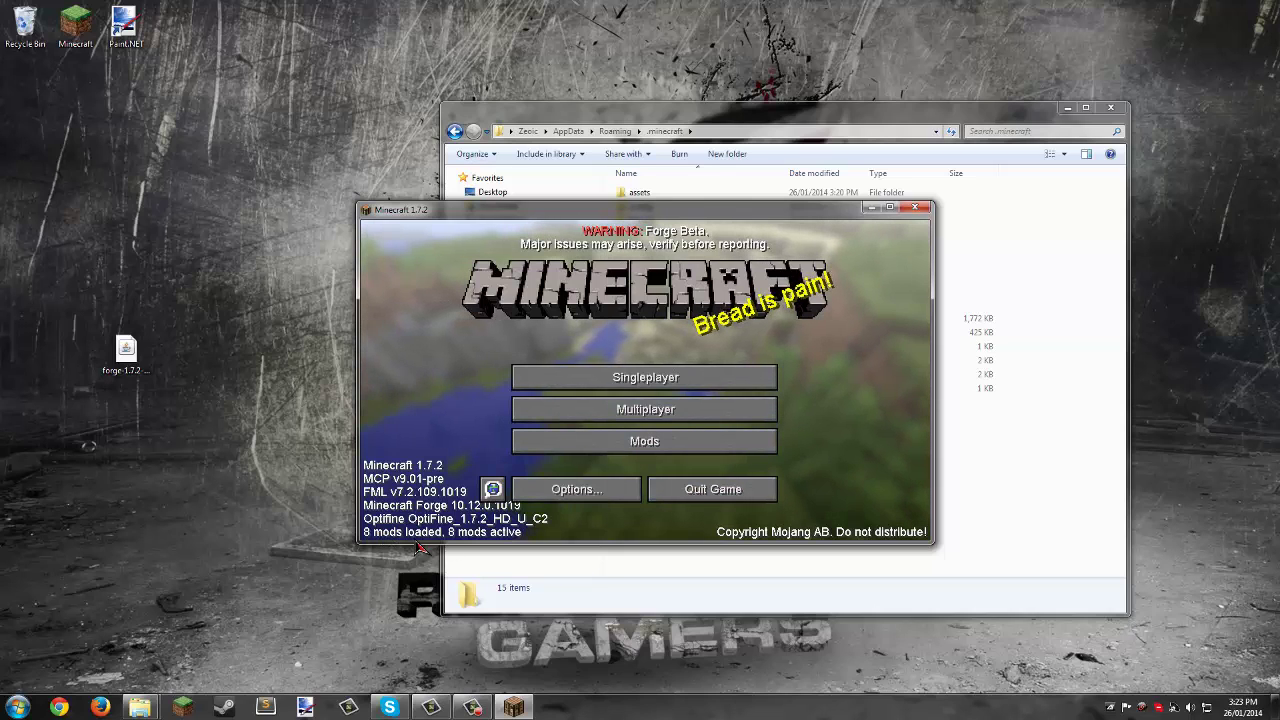
Examine the details of the loaded mods in the mod list, from Optifine through VoxelMap, and return to the title screen
{"action": "left_click", "coordinate": [622, 443]}
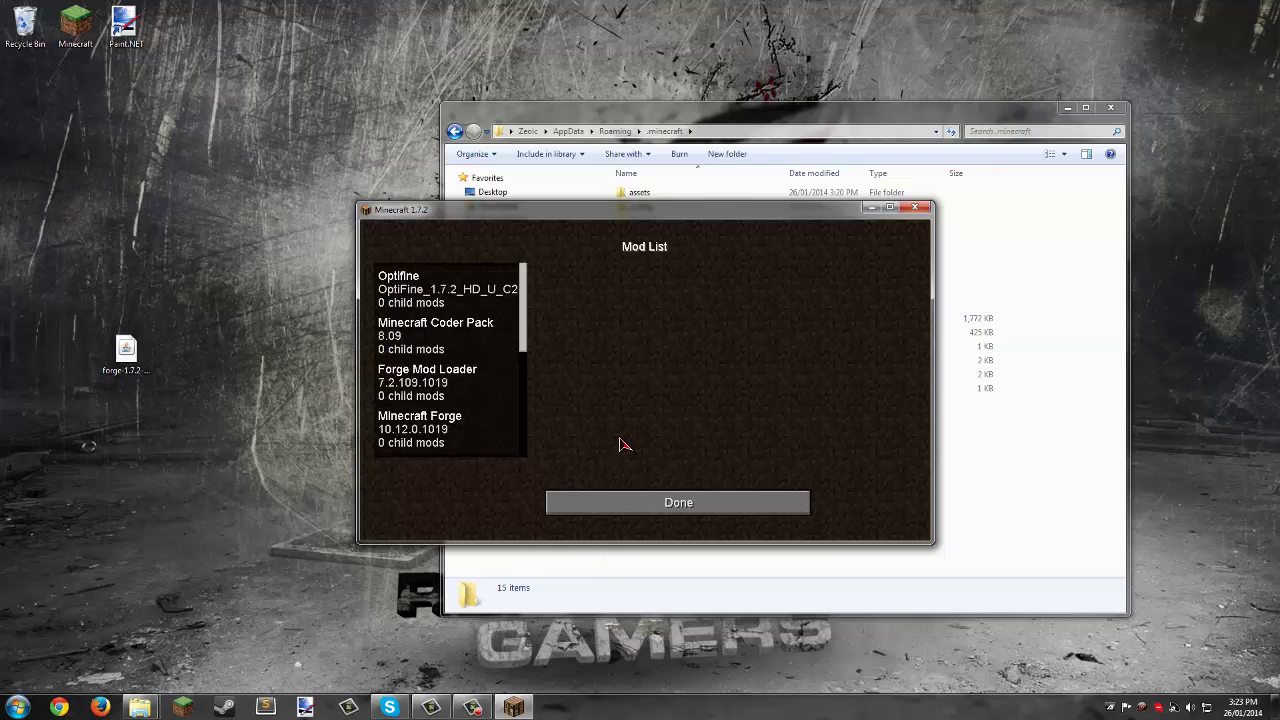
{"action": "left_click", "coordinate": [470, 296]}
{"action": "left_click", "coordinate": [490, 343]}
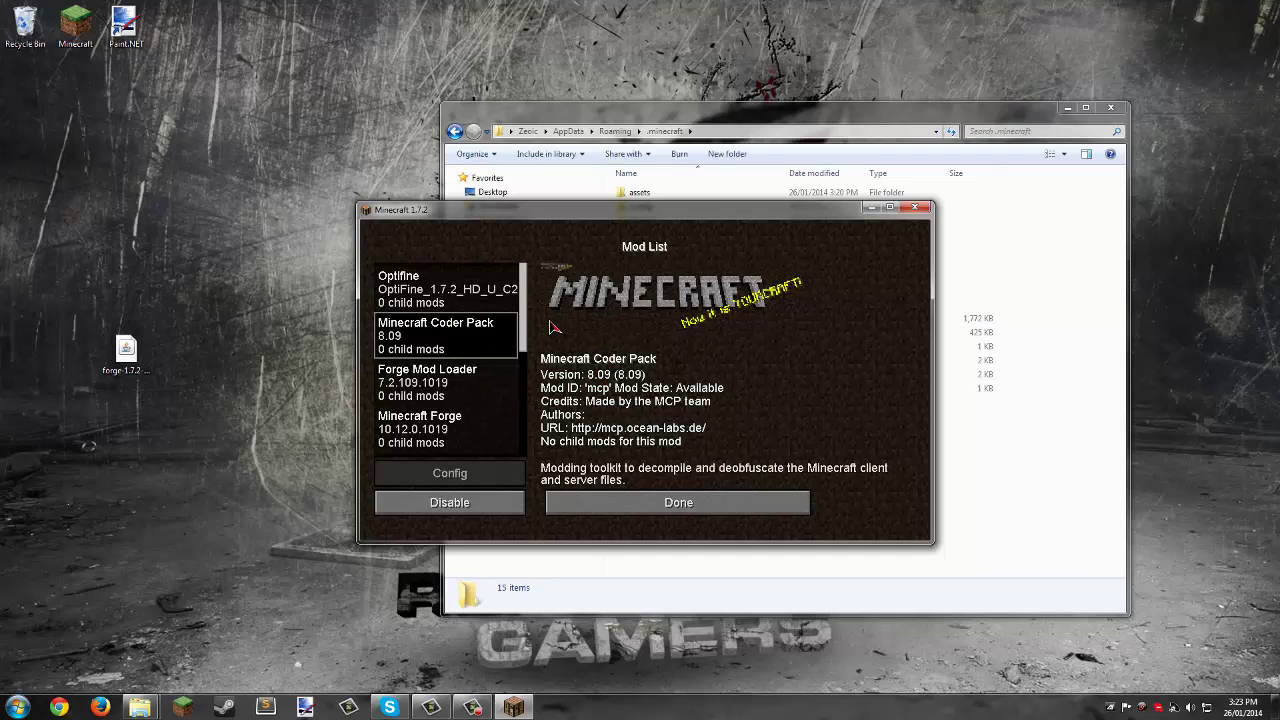
{"action": "left_click", "coordinate": [482, 385]}
{"action": "left_click", "coordinate": [455, 443]}
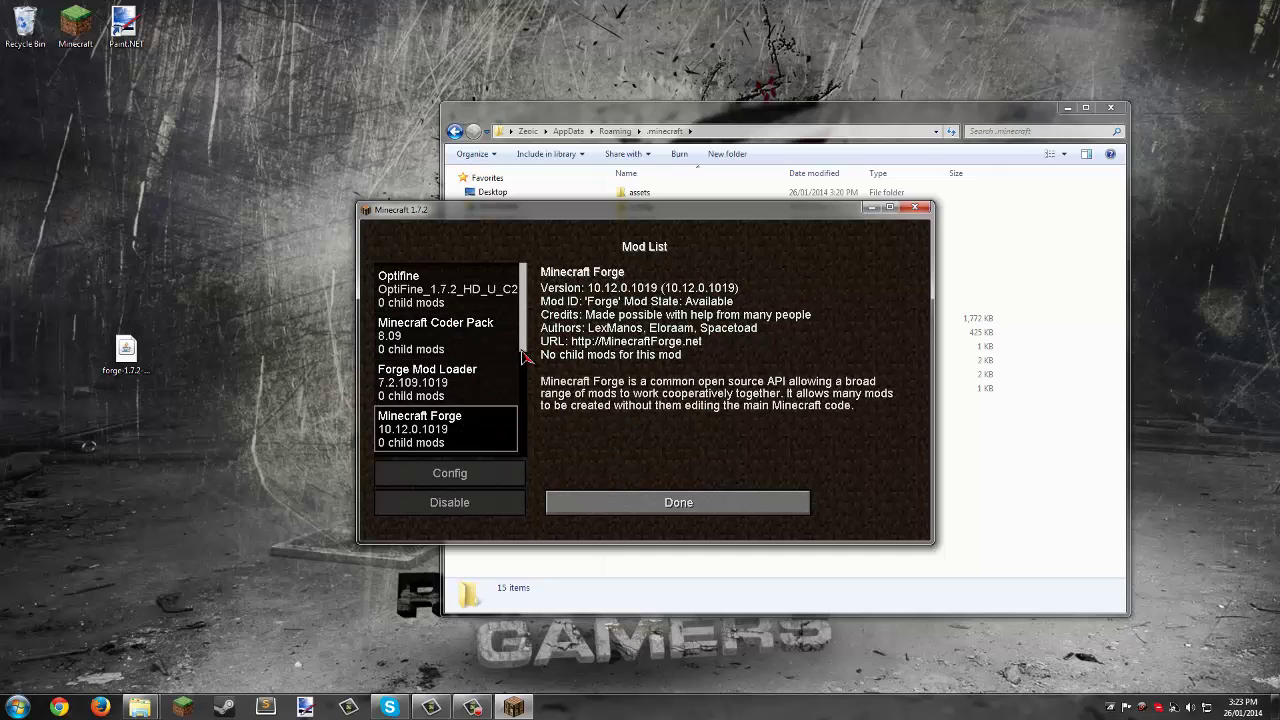
{"action": "scroll", "coordinate": [440, 350], "scroll_direction": "down", "scroll_amount": 3}
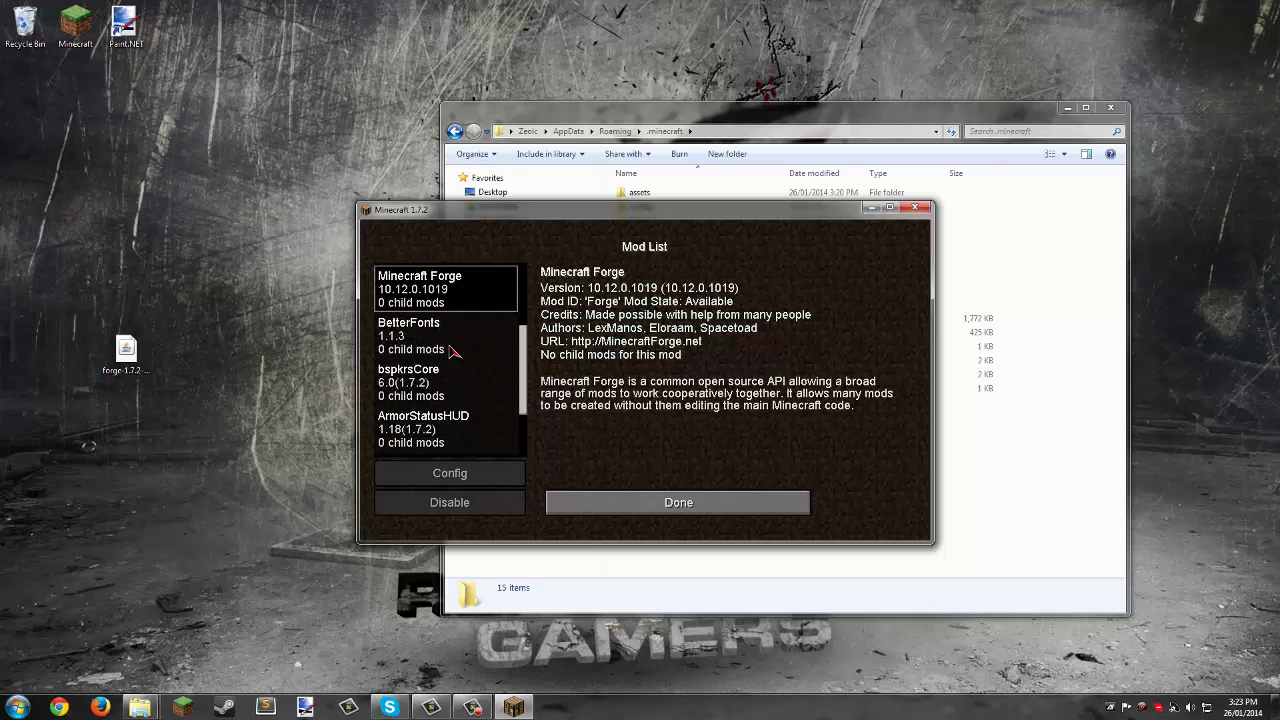
{"action": "left_click", "coordinate": [448, 345]}
{"action": "left_click", "coordinate": [443, 385]}
{"action": "scroll", "coordinate": [445, 392], "scroll_direction": "down", "scroll_amount": 1}
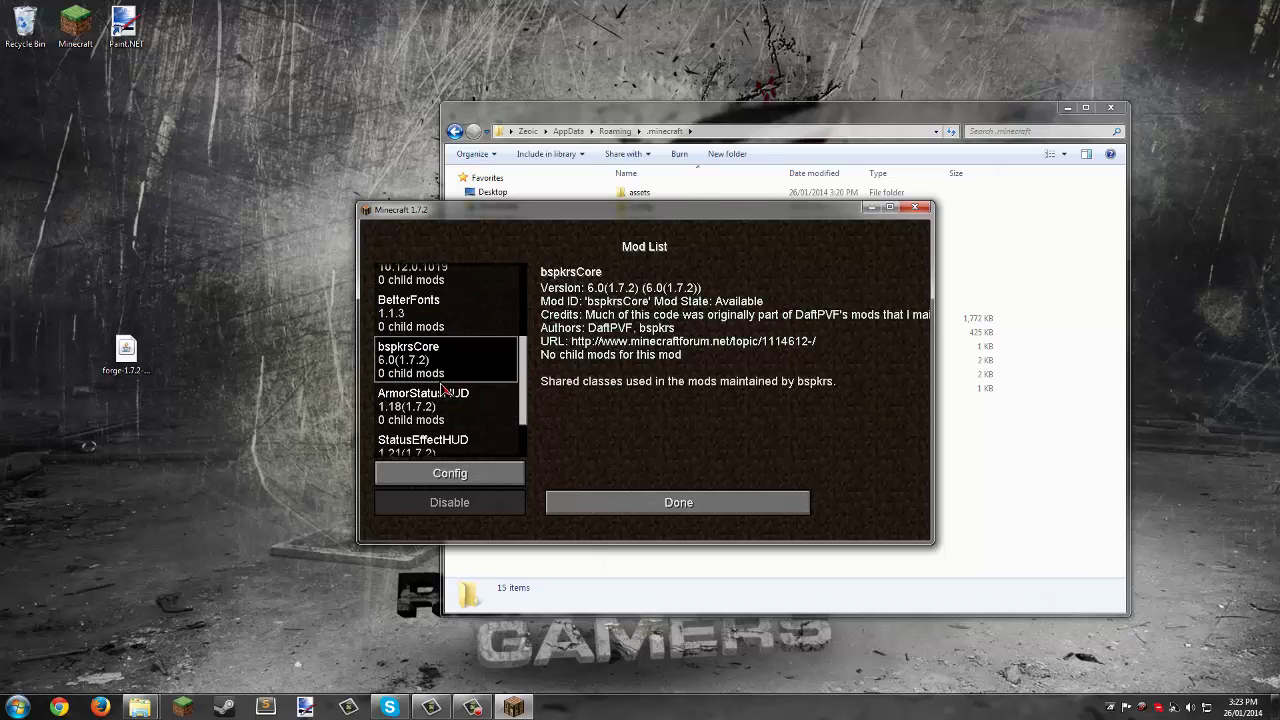
{"action": "left_click", "coordinate": [446, 452]}
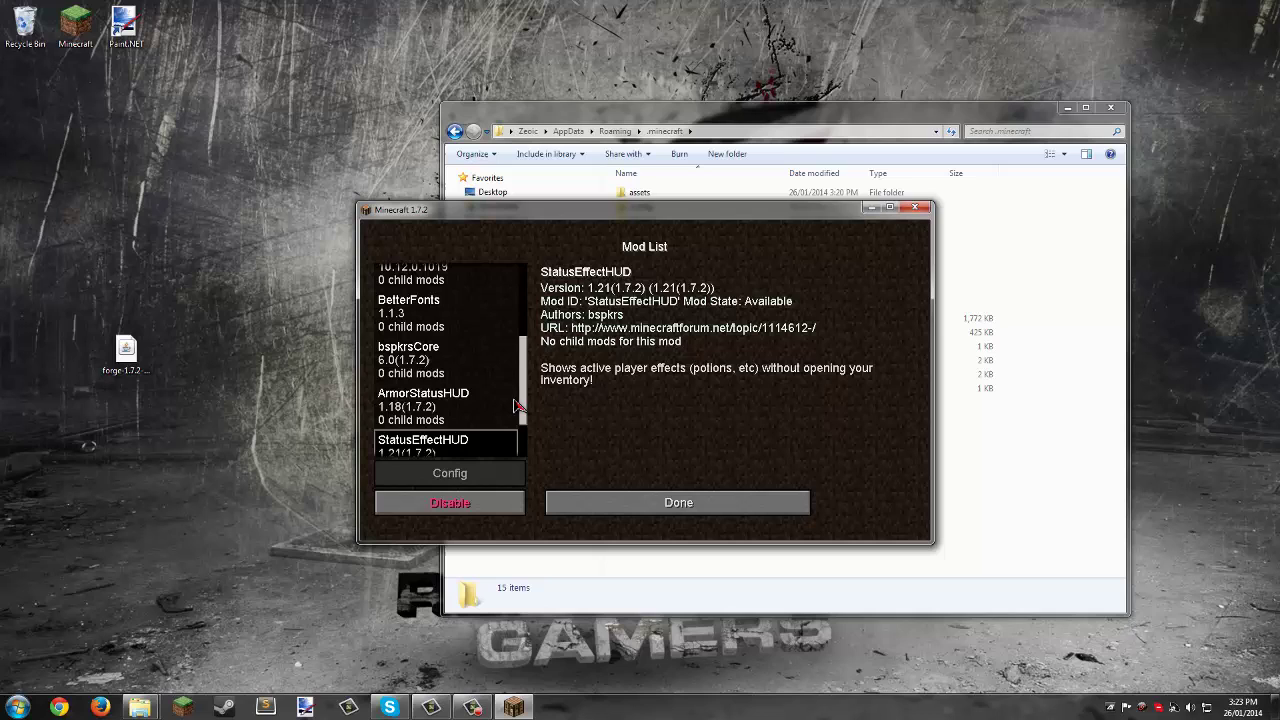
{"action": "scroll", "coordinate": [530, 408], "scroll_direction": "down", "scroll_amount": 1}
{"action": "left_click", "coordinate": [487, 432]}
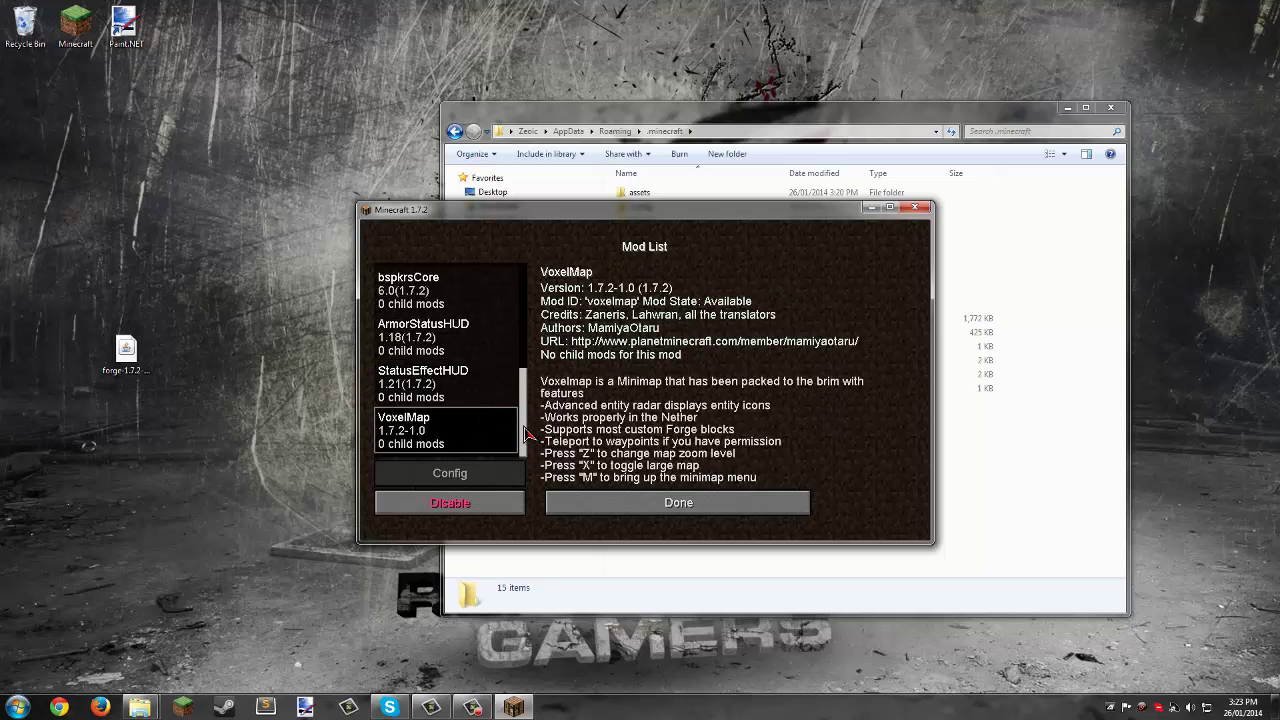
{"action": "scroll", "coordinate": [530, 435], "scroll_direction": "up", "scroll_amount": 5}
{"action": "left_click", "coordinate": [640, 503]}
Open the shaderpacks folder from the game's shader options and arrange it side by side with the .minecraft folder window
{"action": "left_click", "coordinate": [632, 490]}
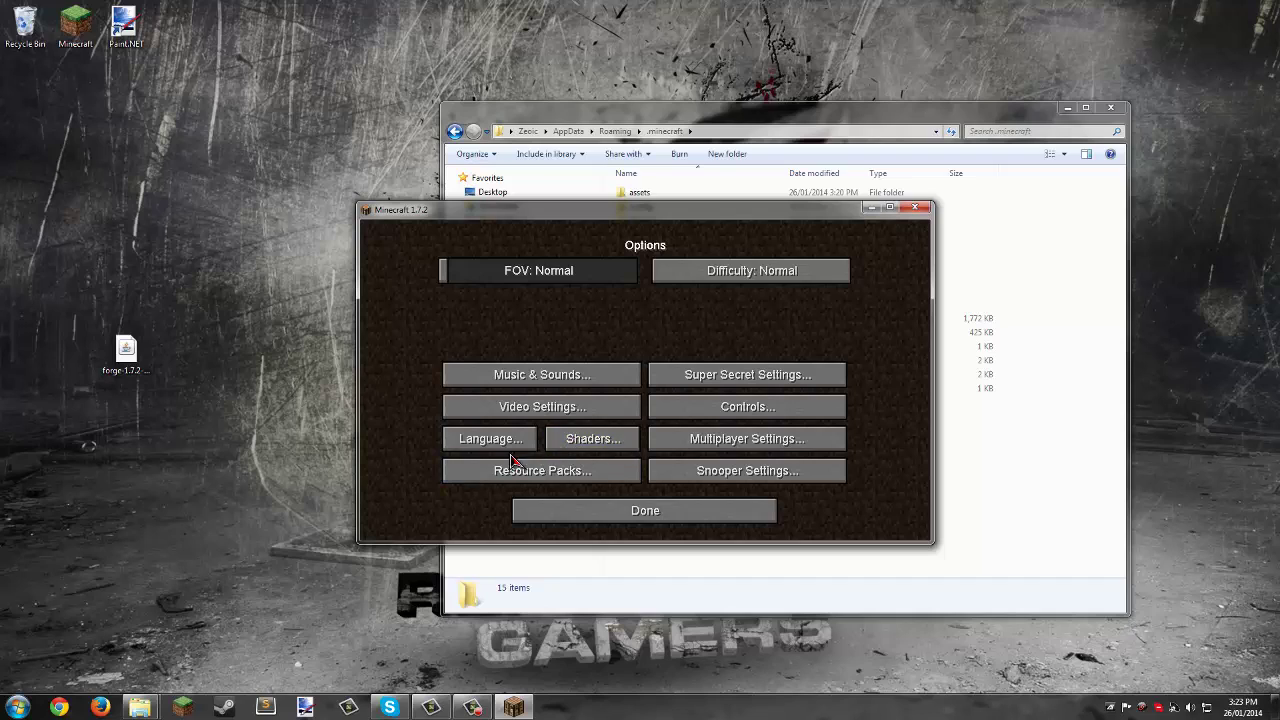
{"action": "left_click", "coordinate": [580, 447]}
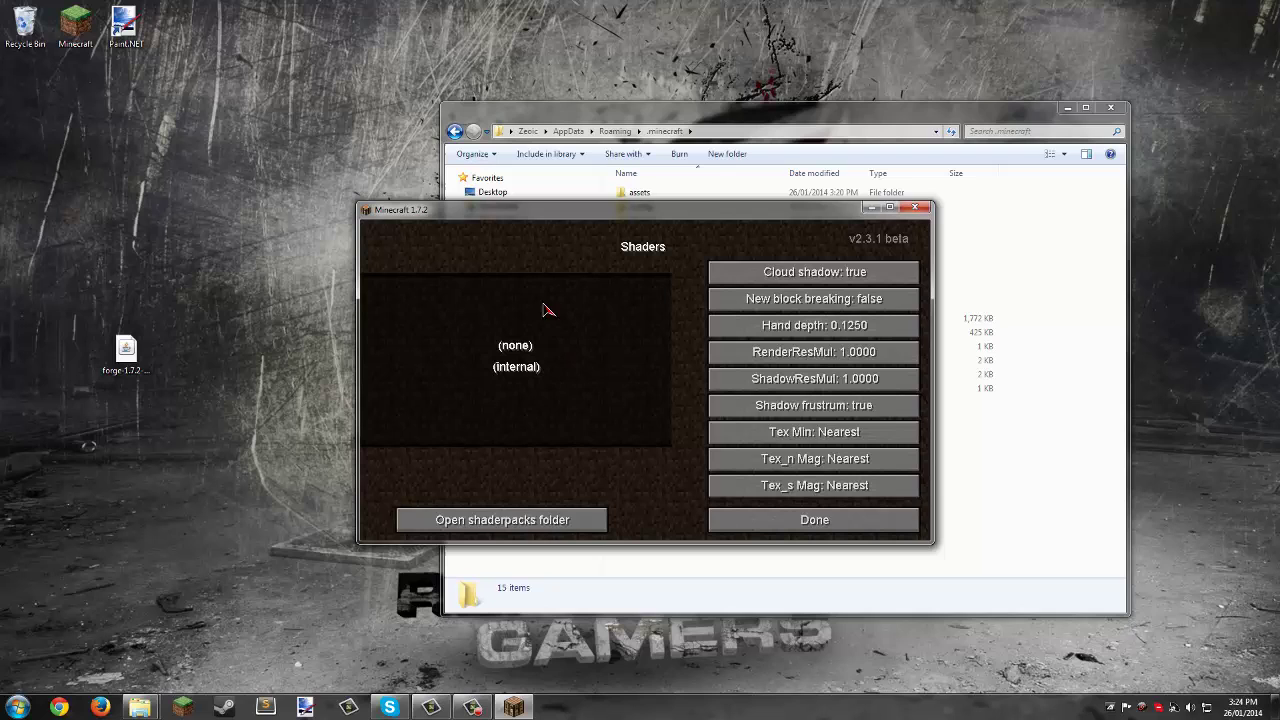
{"action": "left_click", "coordinate": [585, 527]}
{"action": "left_click_drag", "start_coordinate": [702, 127], "coordinate": [258, 110]}
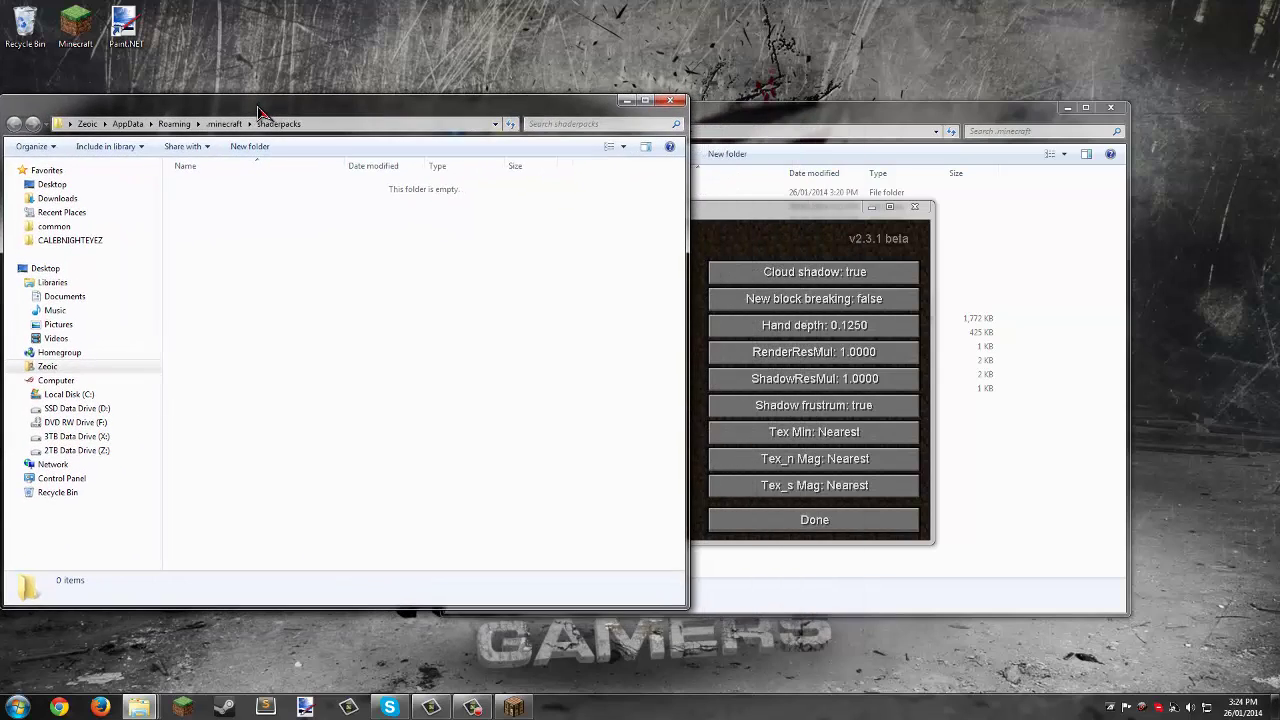
{"action": "left_click_drag", "start_coordinate": [884, 110], "coordinate": [972, 108]}
{"action": "left_click_drag", "start_coordinate": [1212, 260], "coordinate": [1100, 262]}
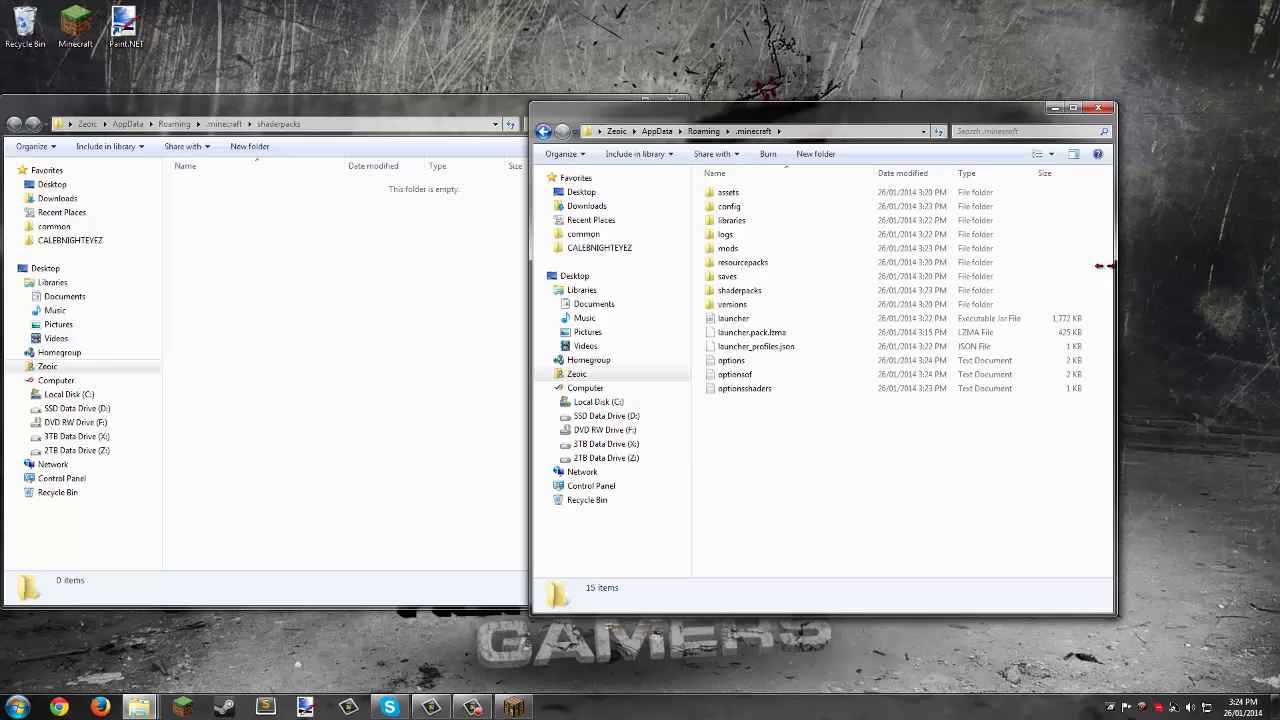
{"action": "left_click_drag", "start_coordinate": [841, 121], "coordinate": [1011, 113]}
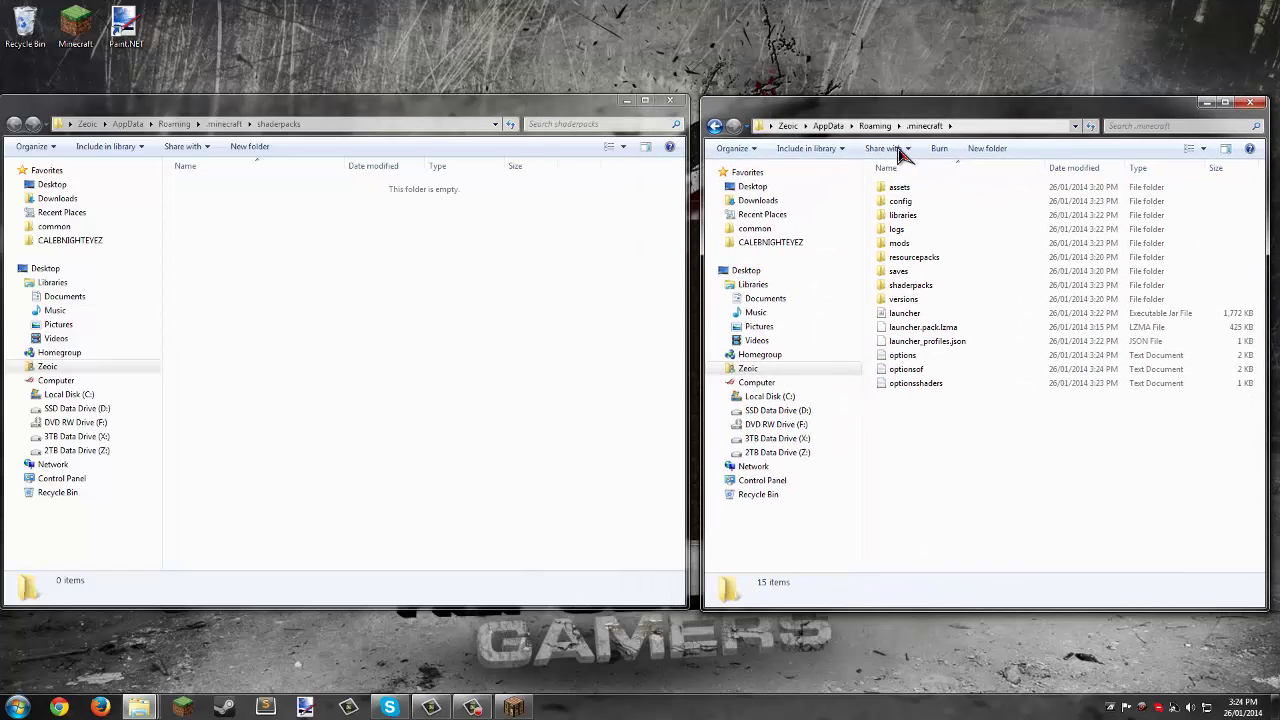
Move the SEUS v10.0 Ultra No Blur archive from the shaderpacks folder of the .minecraft backup in Roaming\Backups into the new shaderpacks folder
{"action": "left_click", "coordinate": [836, 128]}
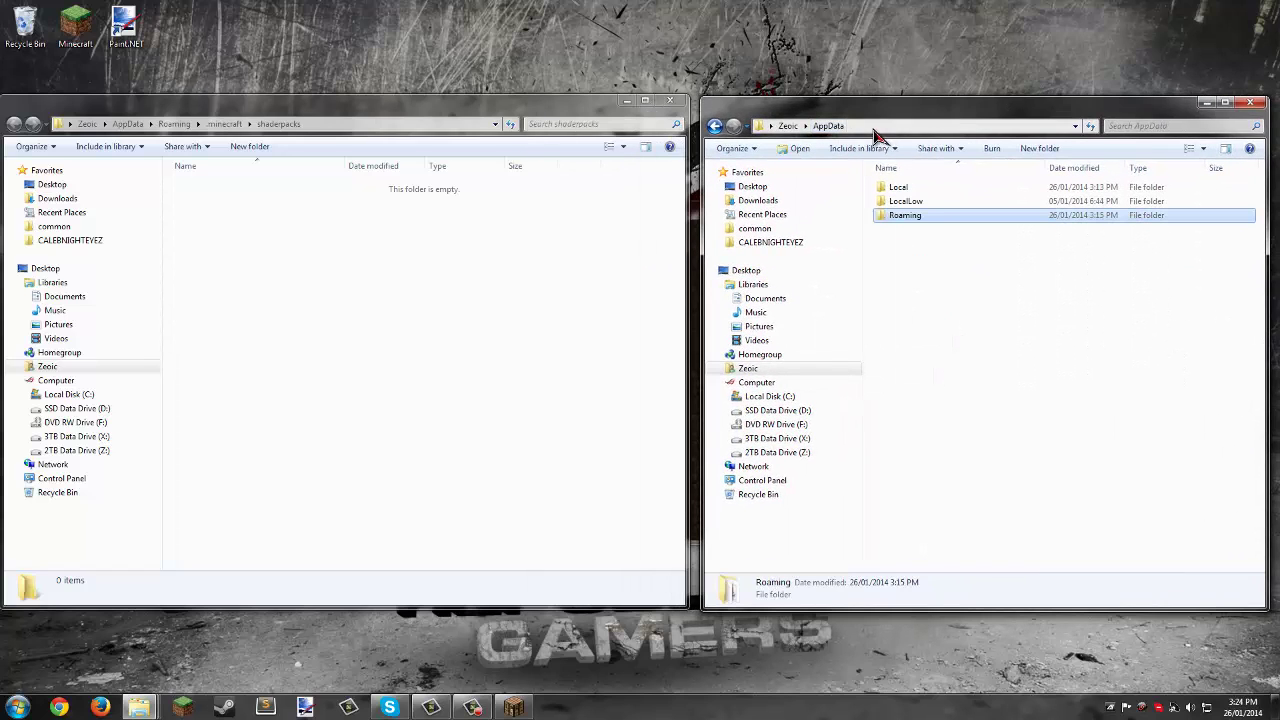
{"action": "double_click", "coordinate": [906, 216]}
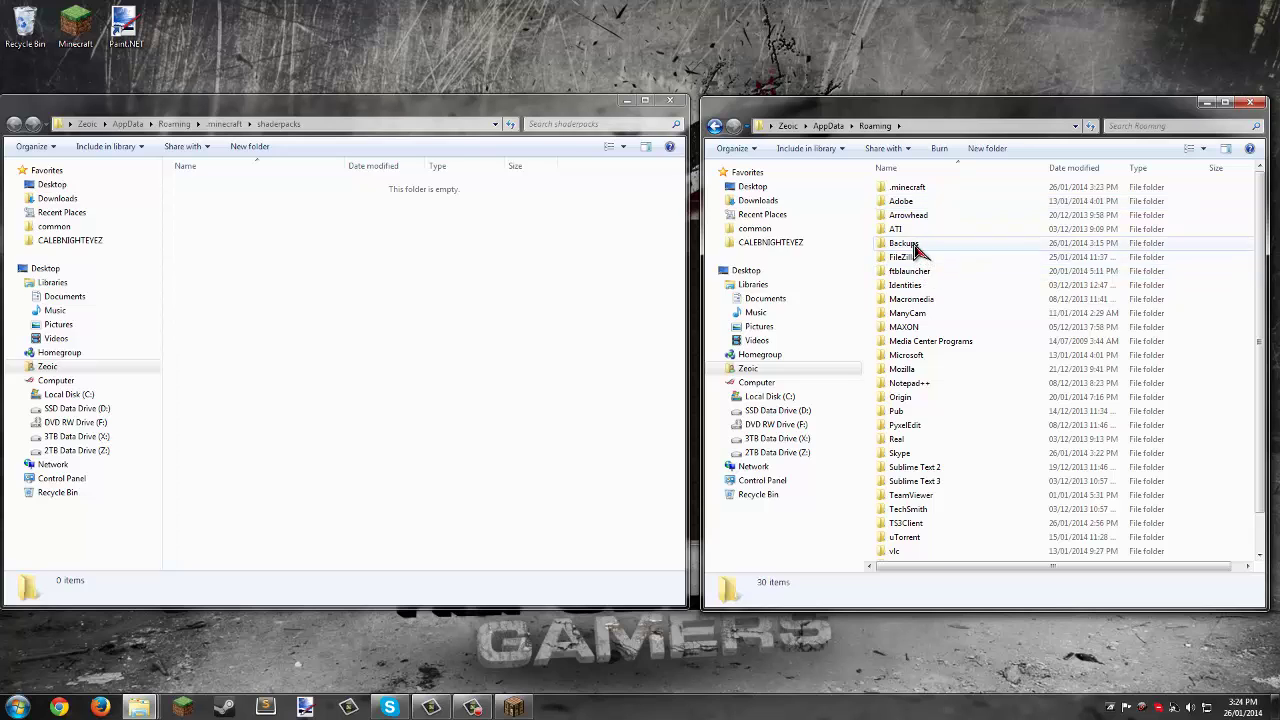
{"action": "double_click", "coordinate": [905, 243]}
{"action": "double_click", "coordinate": [906, 190]}
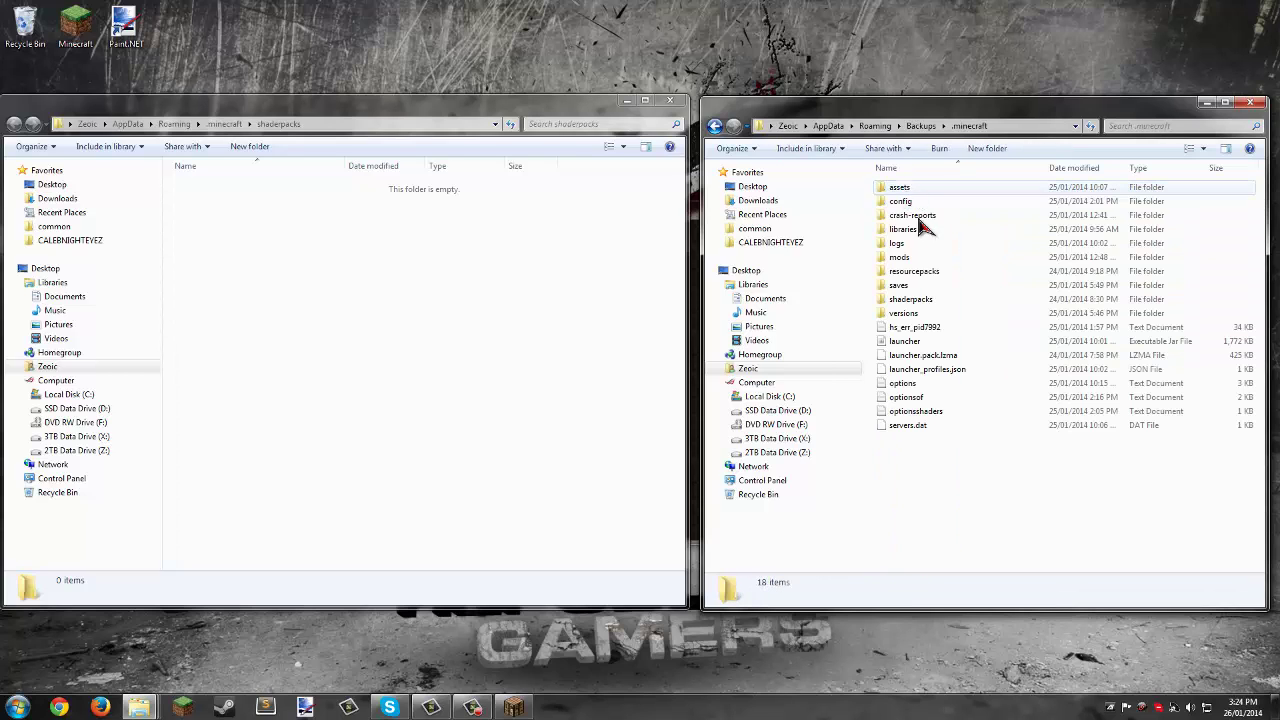
{"action": "double_click", "coordinate": [925, 296]}
{"action": "left_click_drag", "start_coordinate": [910, 207], "coordinate": [603, 372]}
{"action": "left_click", "coordinate": [603, 372]}
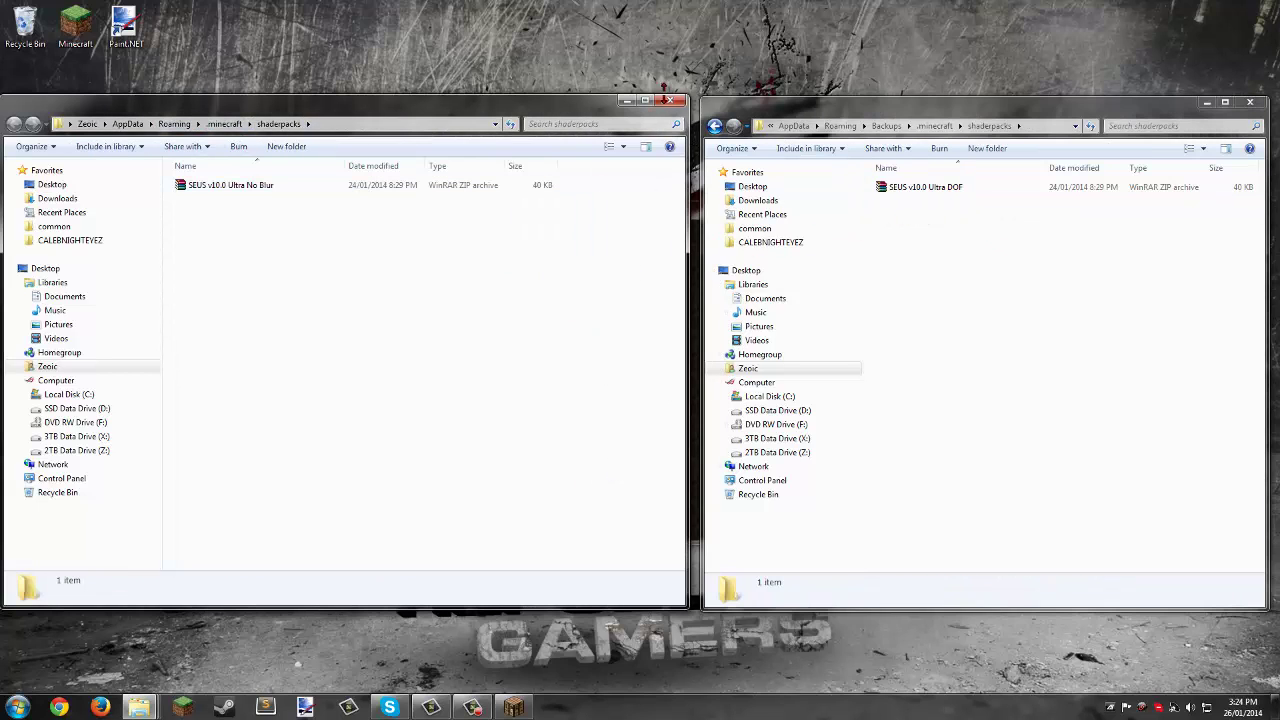
Close both folder windows and apply SEUS v10.0 Ultra No Blur.zip as the game's shader pack
{"action": "left_click", "coordinate": [1158, 124]}
{"action": "left_click", "coordinate": [1249, 103]}
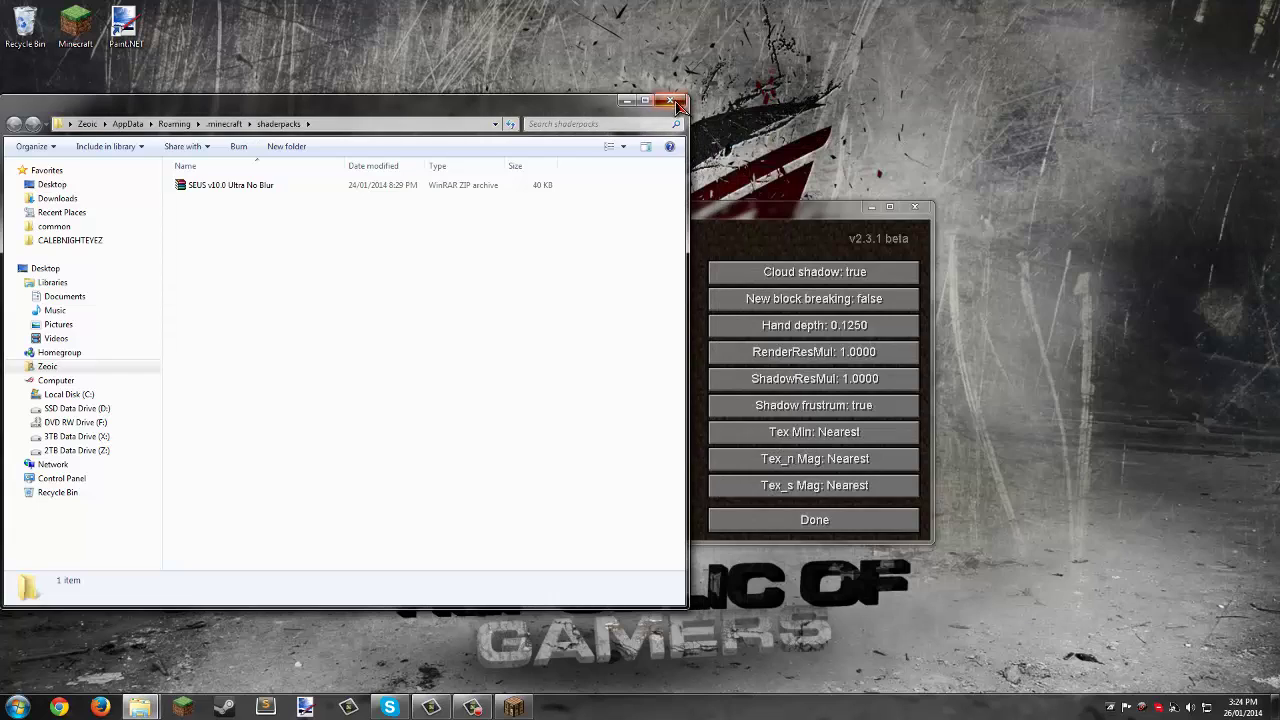
{"action": "left_click", "coordinate": [670, 100]}
{"action": "left_click", "coordinate": [532, 364]}
{"action": "left_click", "coordinate": [533, 385]}
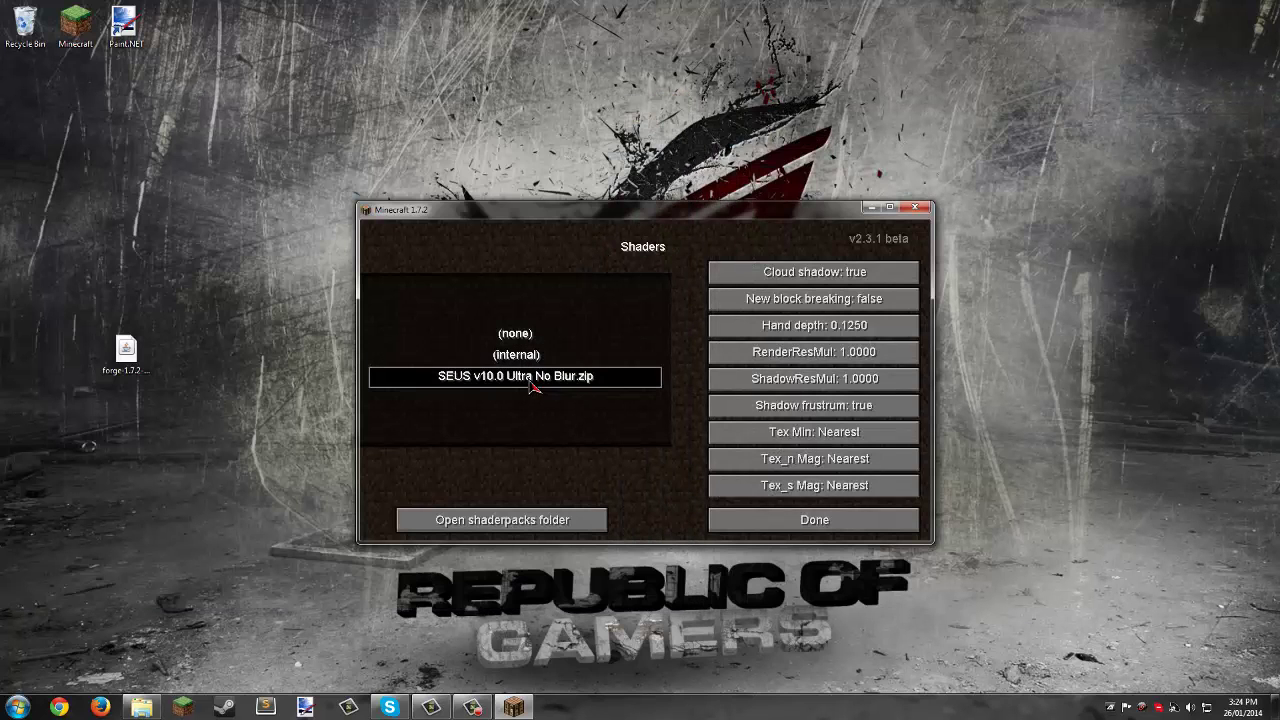
{"action": "left_click", "coordinate": [814, 520]}
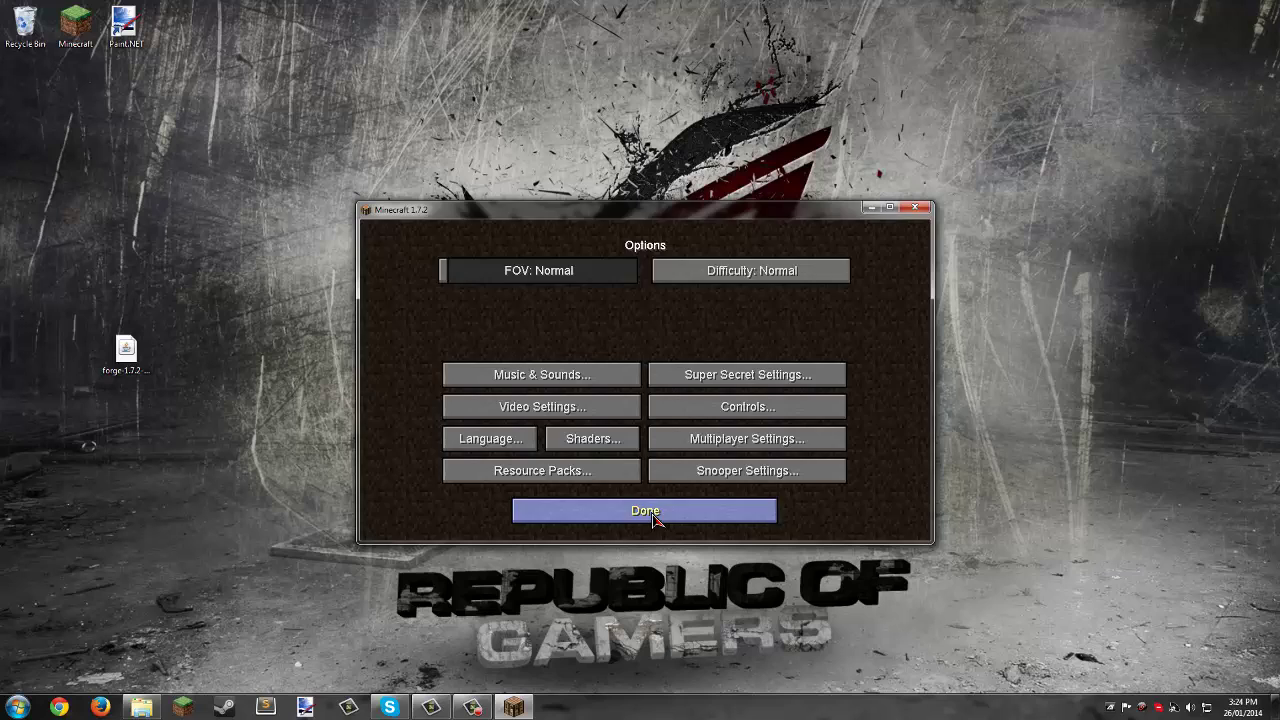
Create a new singleplayer world named New World in Survival mode
{"action": "left_click", "coordinate": [660, 518]}
{"action": "left_click", "coordinate": [640, 378]}
{"action": "left_click", "coordinate": [720, 488]}
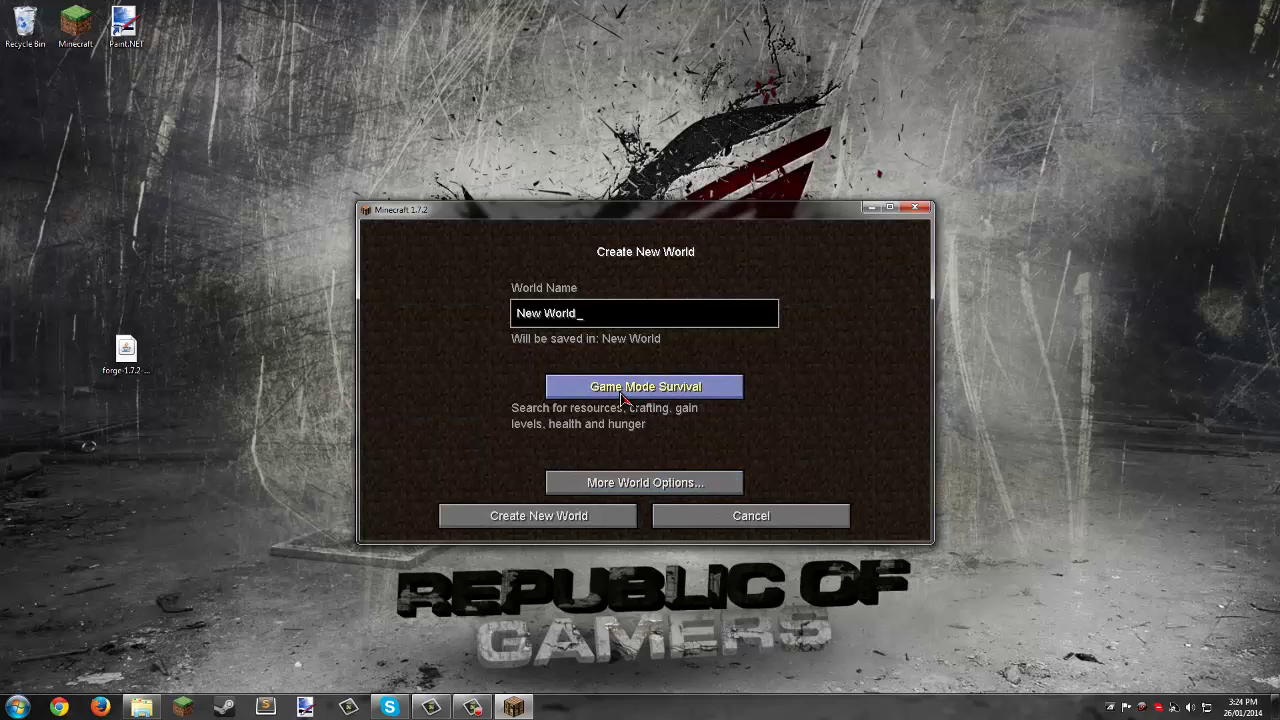
{"action": "left_click", "coordinate": [580, 517]}
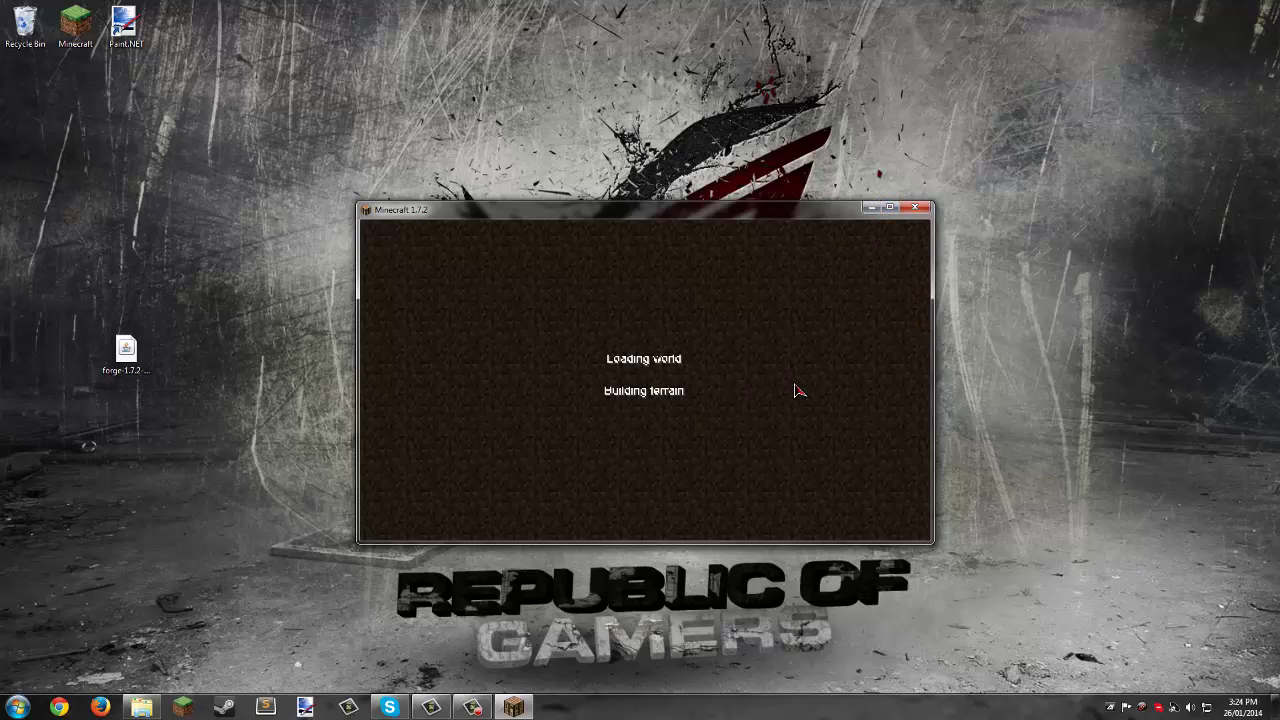
Reposition and enlarge the game window on the desktop, and resume the game
{"action": "left_click_drag", "start_coordinate": [608, 220], "coordinate": [493, 130]}
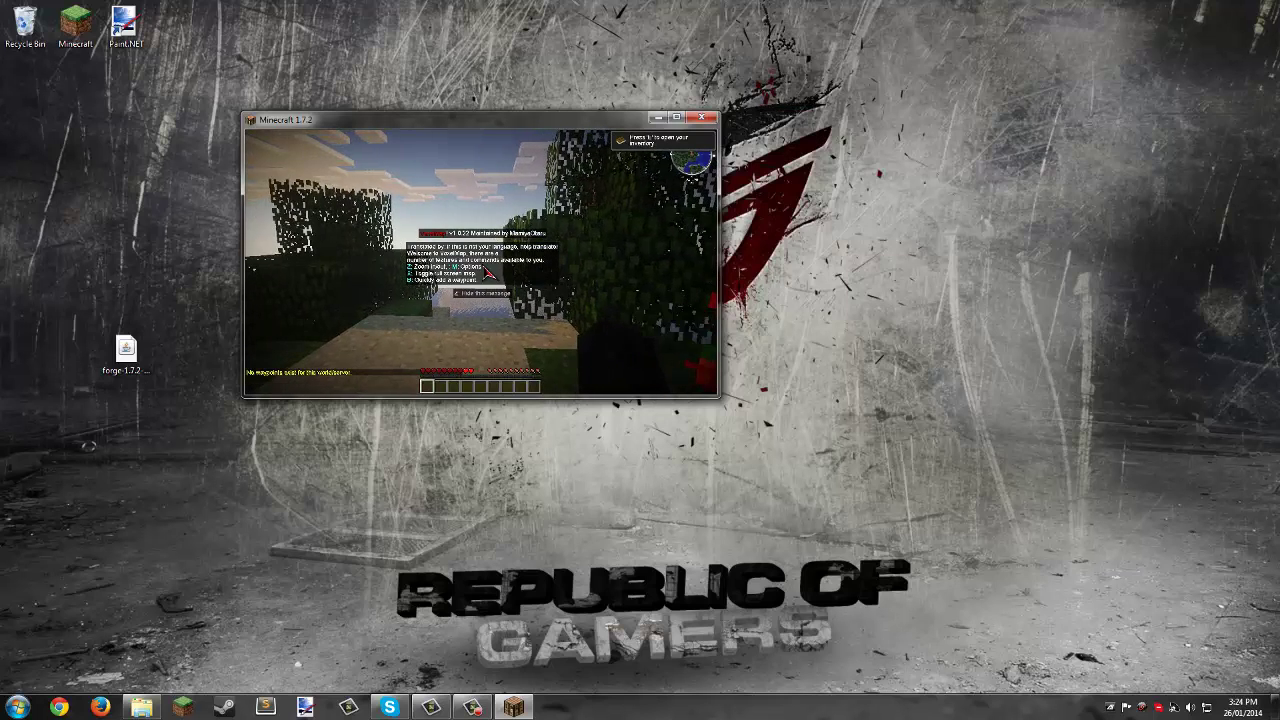
{"action": "key", "text": "Escape"}
{"action": "left_click_drag", "start_coordinate": [718, 397], "coordinate": [995, 565]}
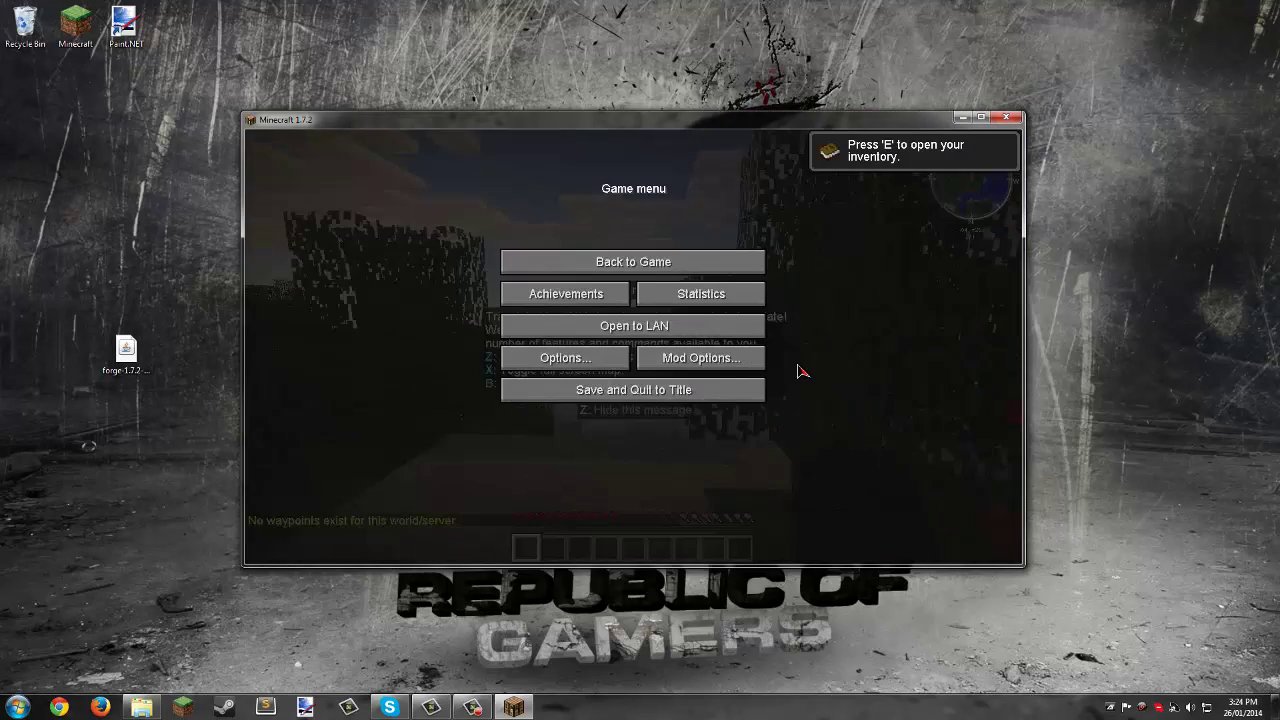
{"action": "left_click", "coordinate": [634, 261]}
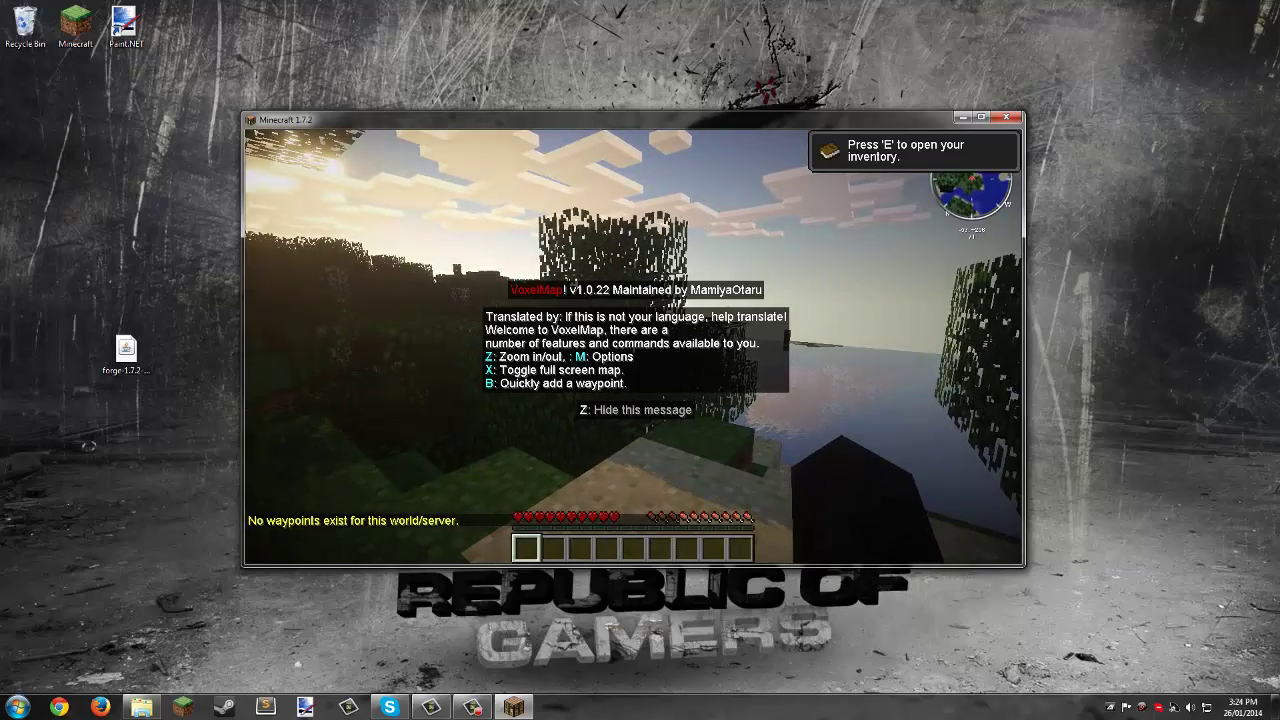
Hide the VoxelMap welcome message and take a brief look at the player's inventory
{"action": "key", "text": "z"}
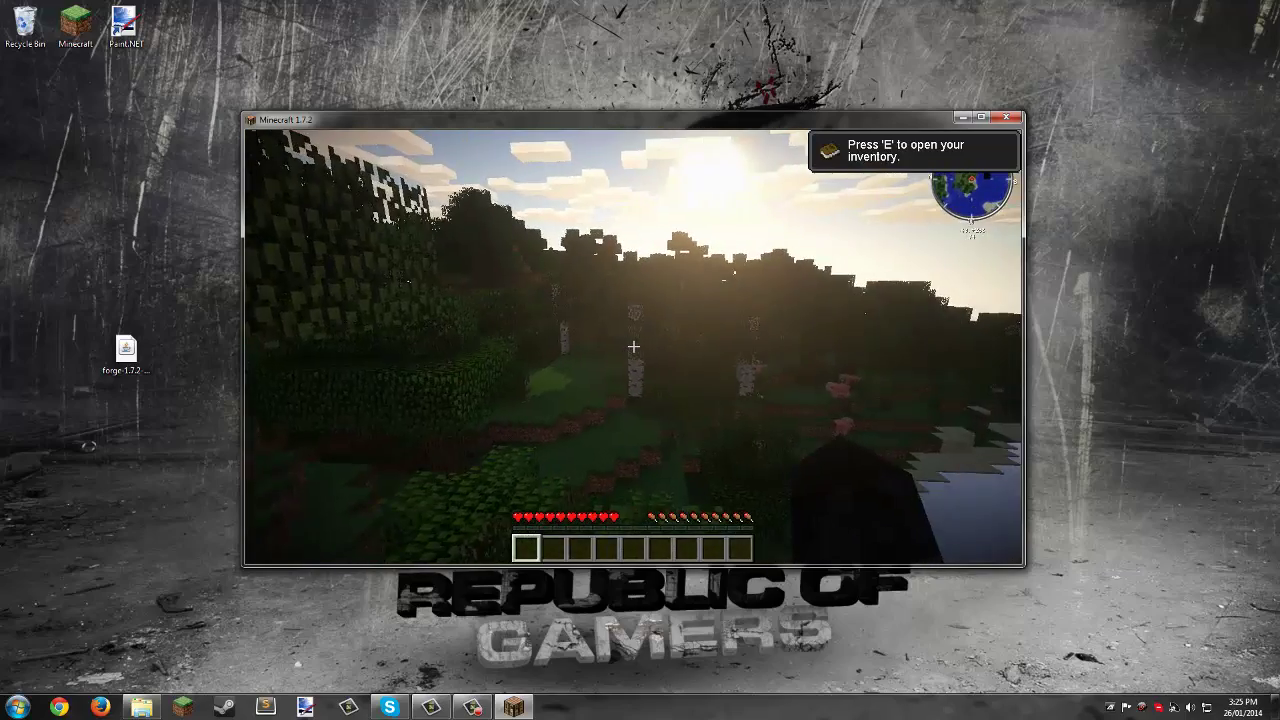
{"action": "key", "text": "e"}
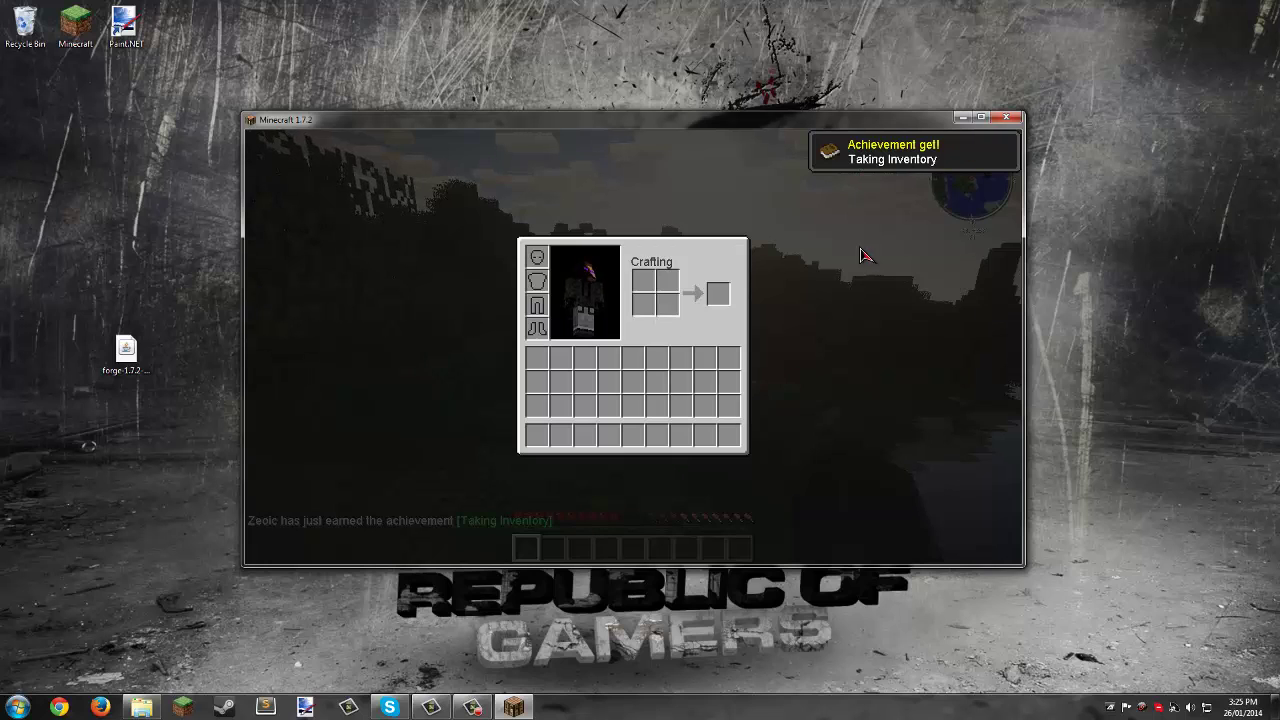
{"action": "key", "text": "e"}
Switch the minimap to the next larger size in the minimap options and walk forward in the world
{"action": "key", "text": "m"}
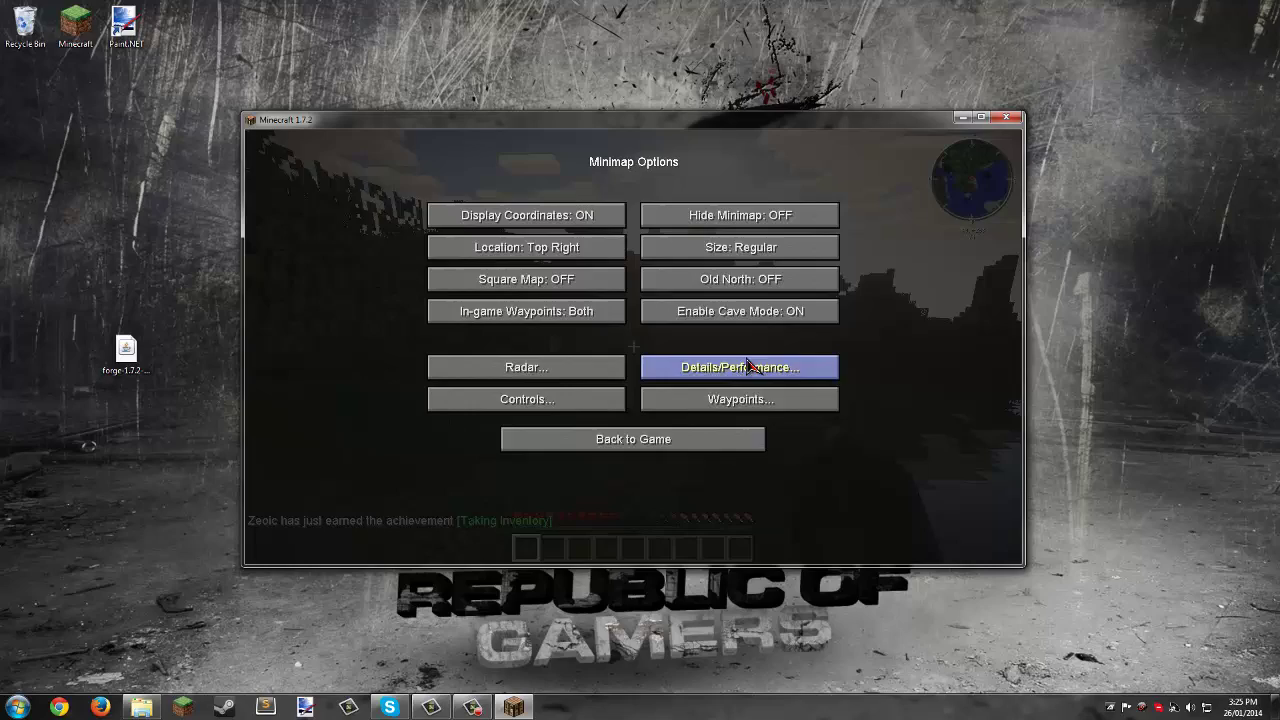
{"action": "left_click", "coordinate": [737, 250]}
{"action": "left_click", "coordinate": [633, 439]}
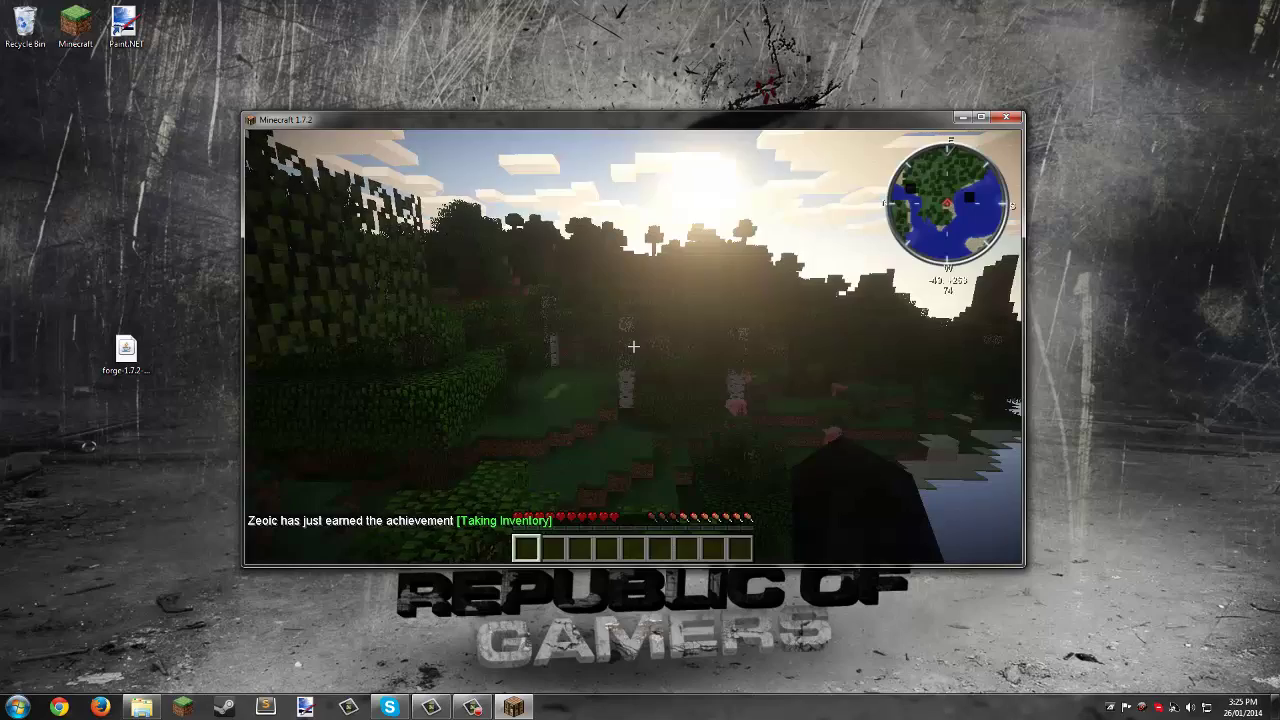
{"action": "key", "text": "w"}
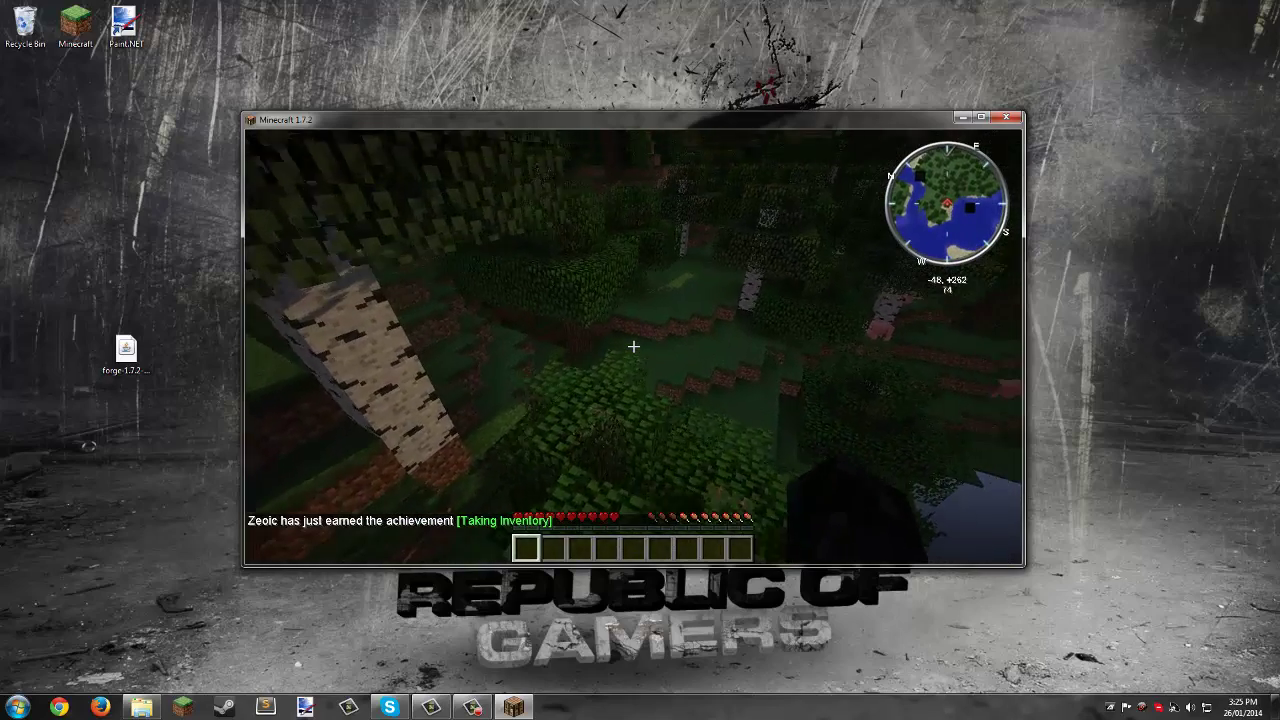